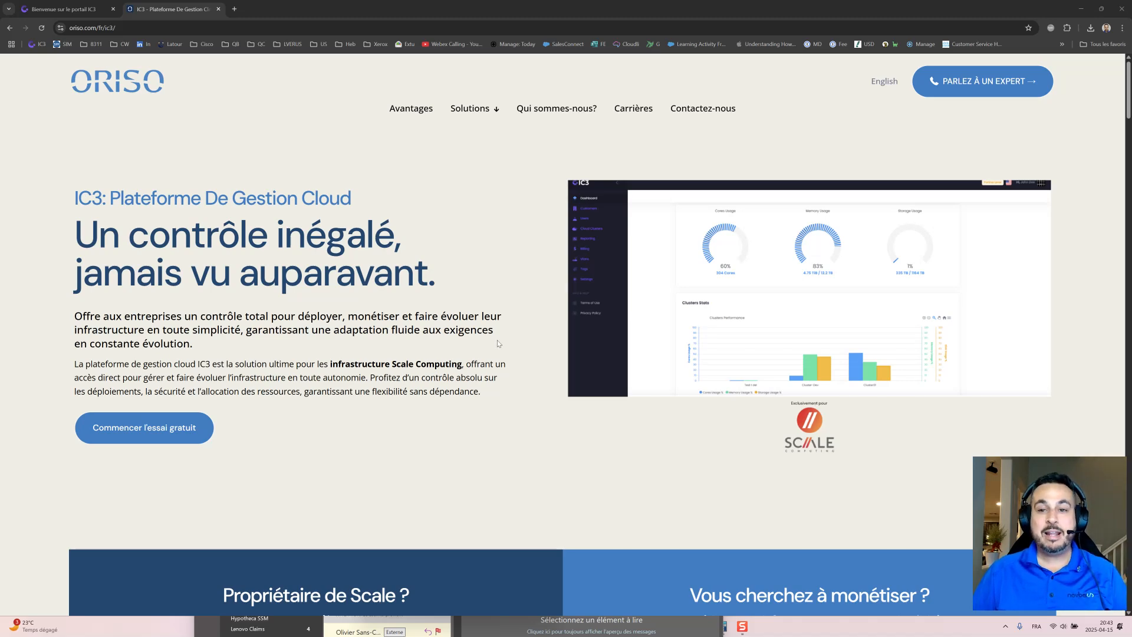
- Switch to the IC3 portal and start creating a new virtual machine from its list of virtual machines
click(68, 7)
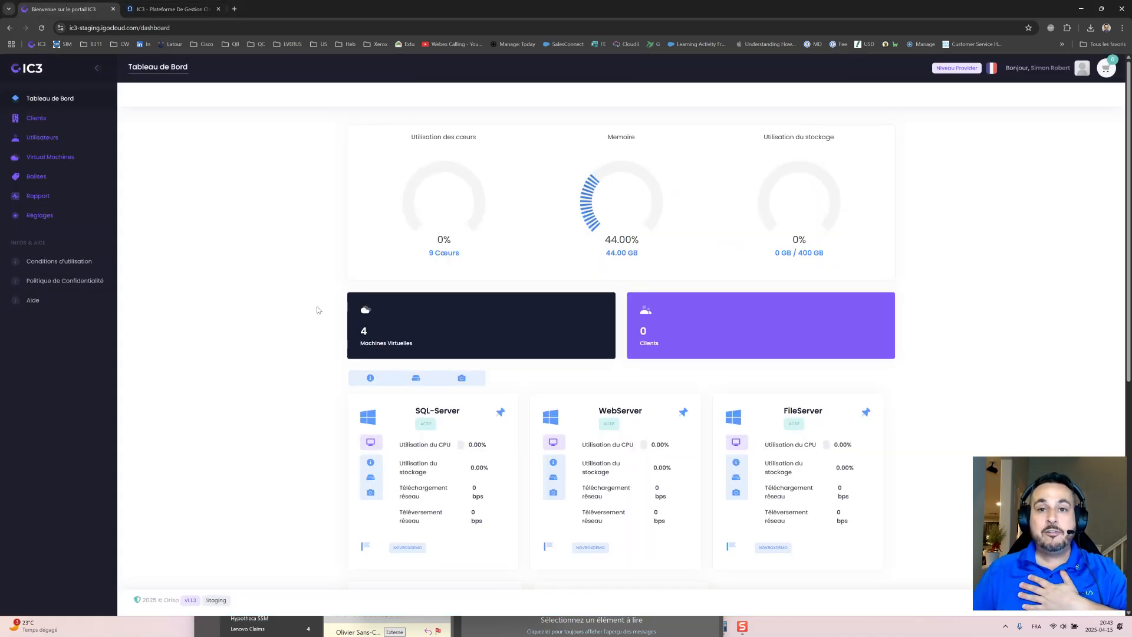
scroll(318, 325, down, 2)
scroll(316, 334, down, 1)
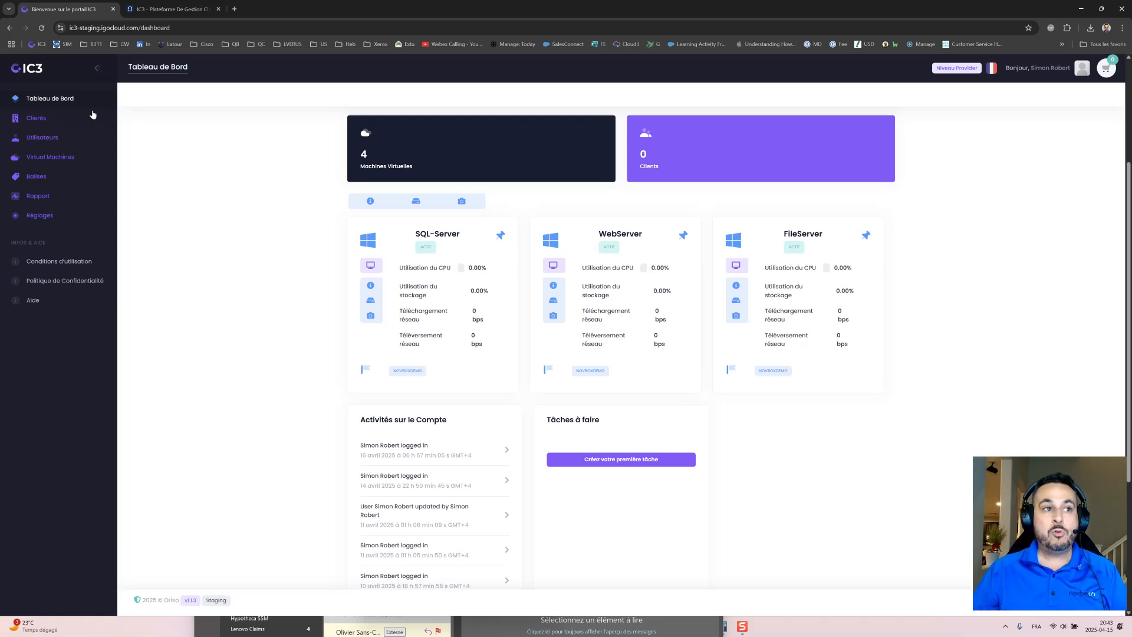
click(49, 160)
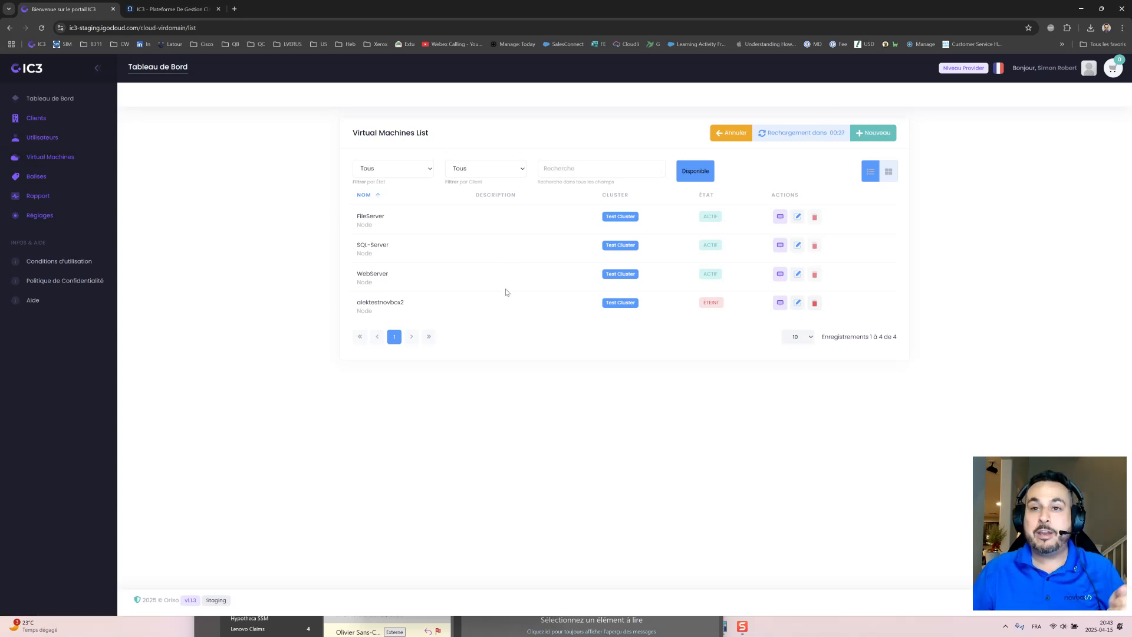
click(877, 133)
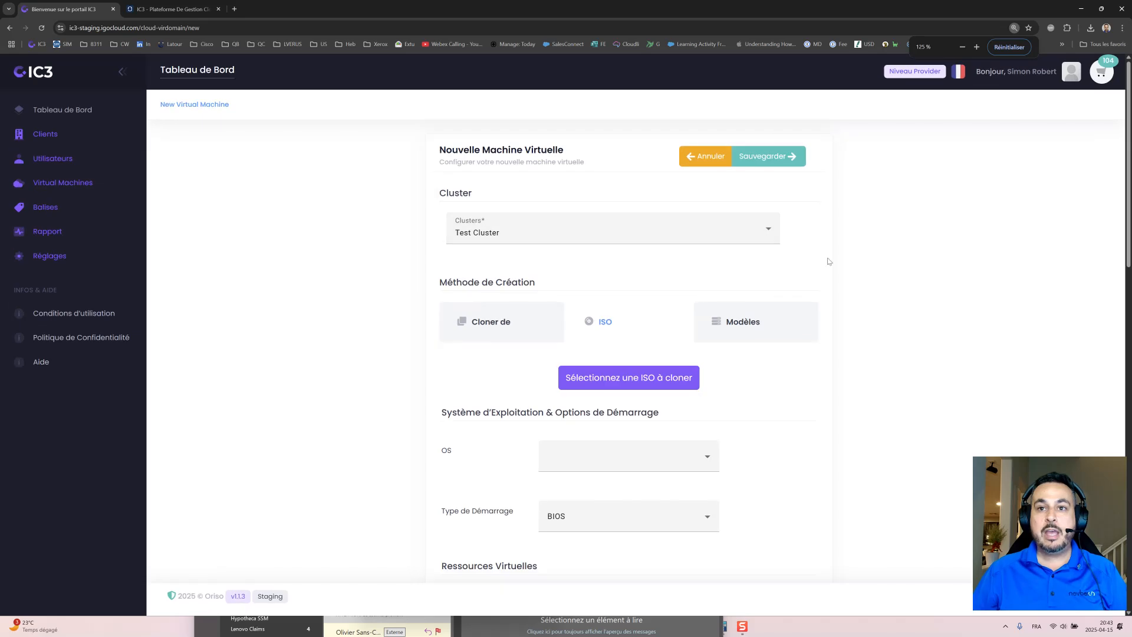
- Choose the ISO SW_DVD9_Win_Server_STD_CORE_2019_1809.5_64Bit_French_DC_STD_MLF_X22-34337.ISO as the boot disk for the new machine
key(ctrl+plus)
scroll(573, 201, down, 1)
scroll(607, 189, down, 4)
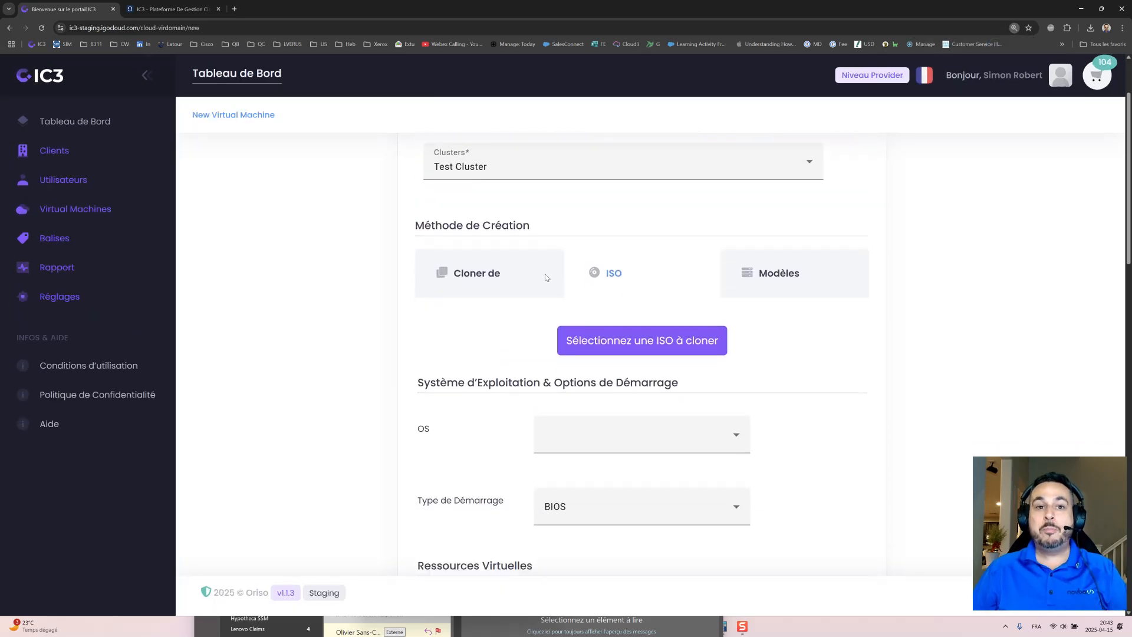
scroll(640, 175, up, 1)
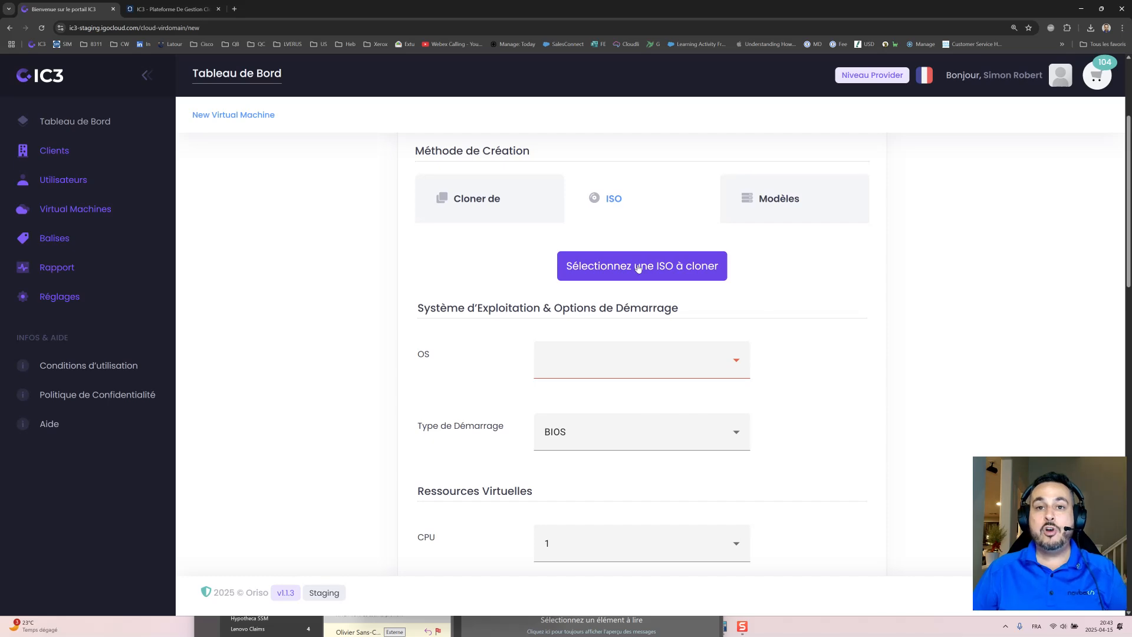
click(638, 268)
scroll(357, 327, down, 1)
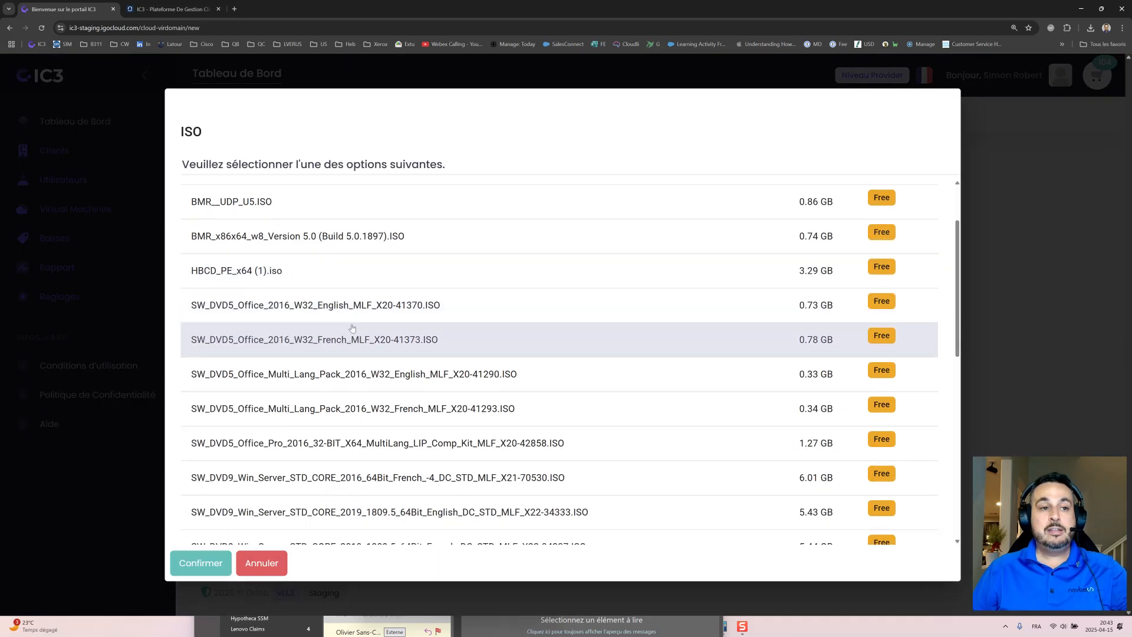
scroll(339, 353, down, 1)
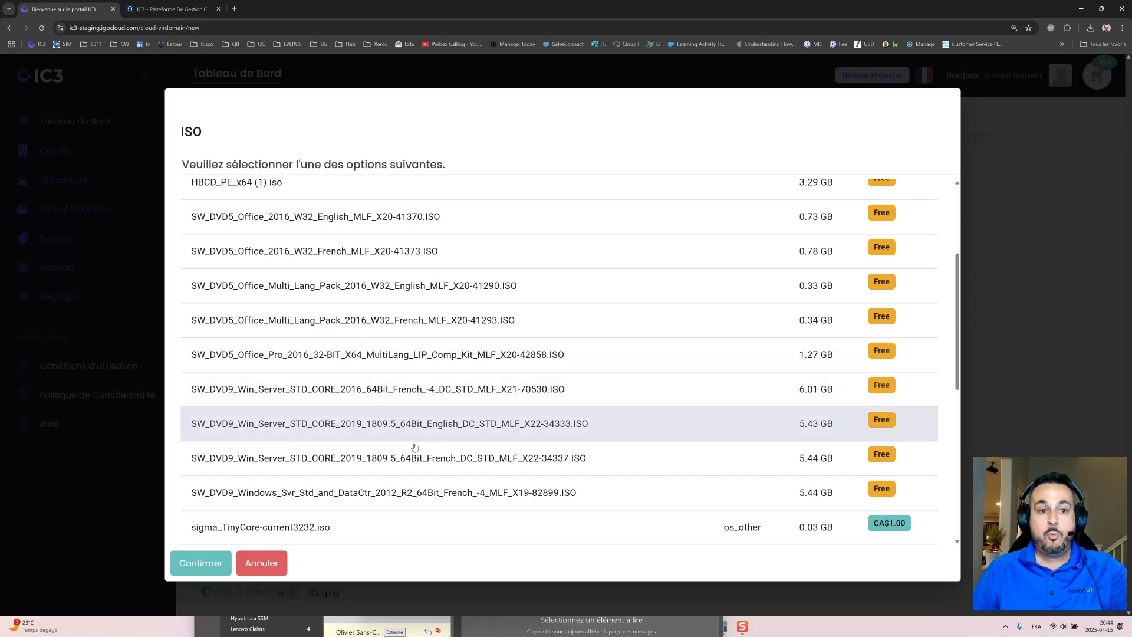
scroll(404, 418, down, 1)
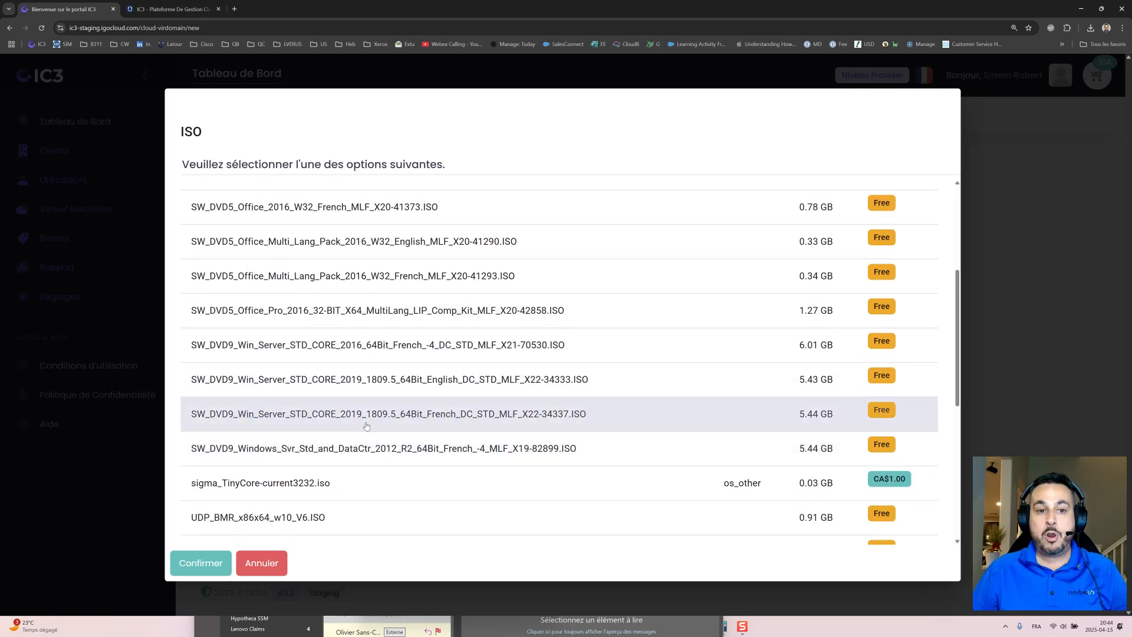
click(386, 425)
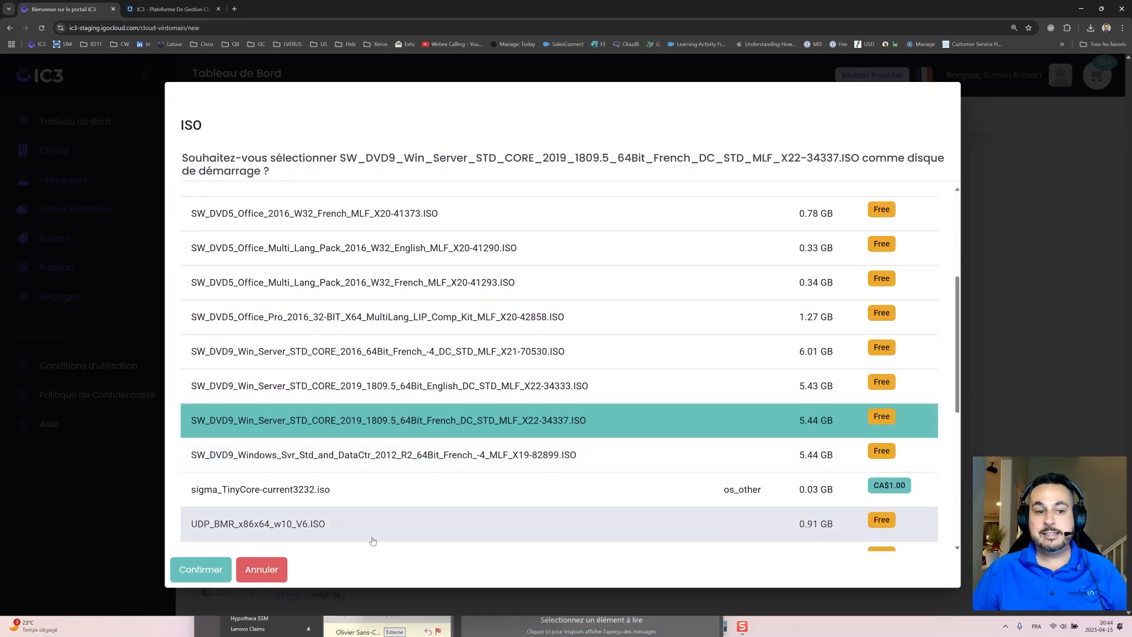
click(200, 569)
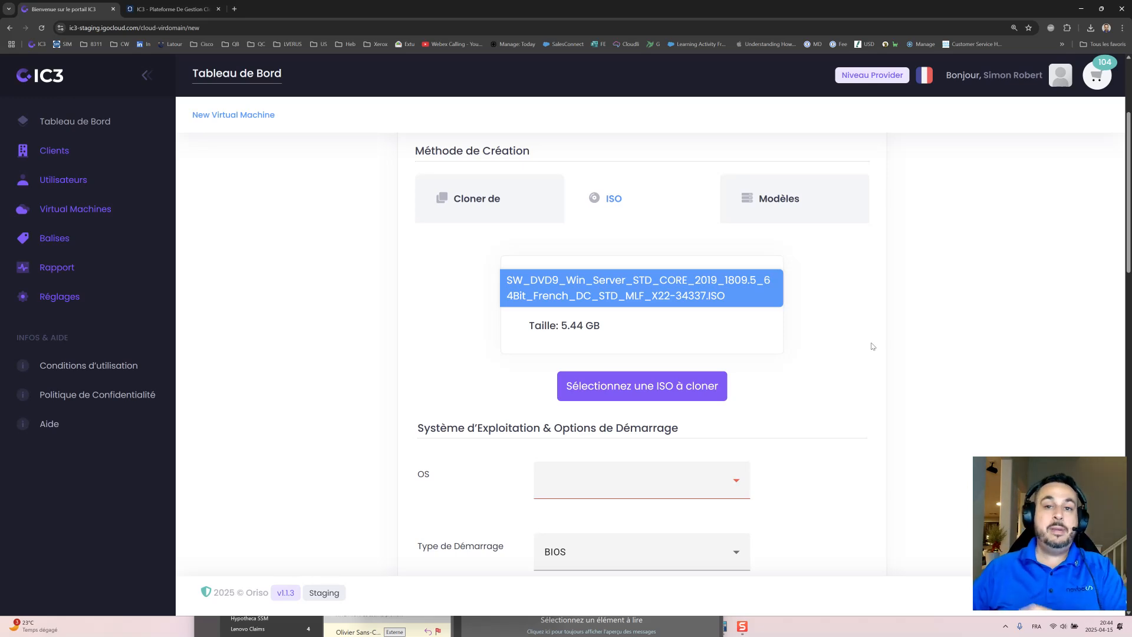
- Set the machine's operating system to Windows and its boot type to UEFI
scroll(815, 390, down, 3)
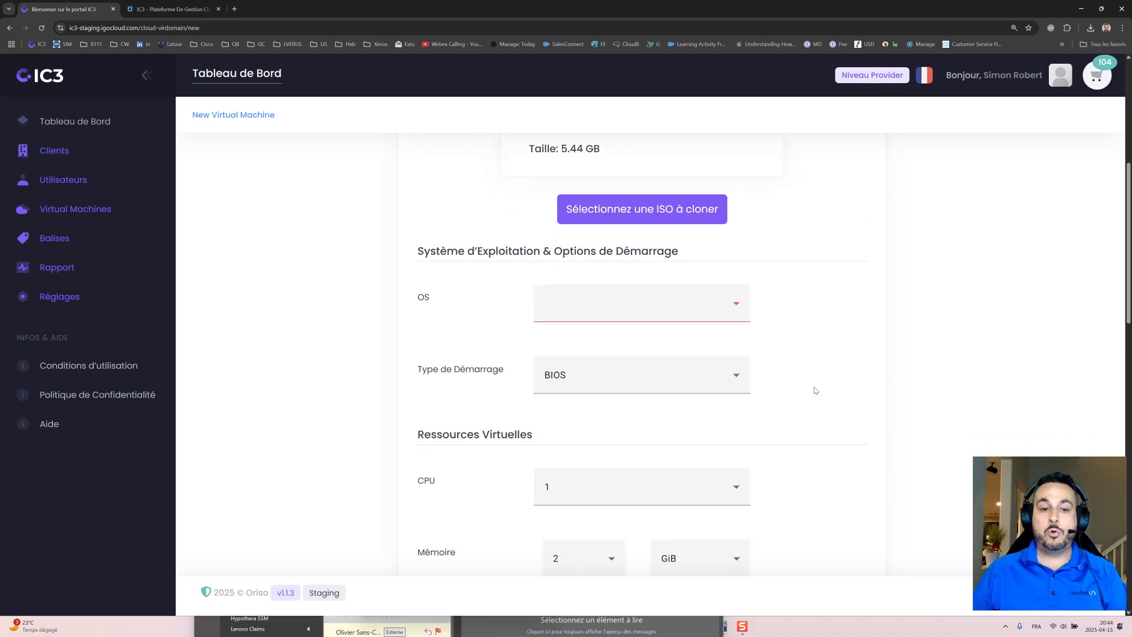
click(715, 317)
click(639, 437)
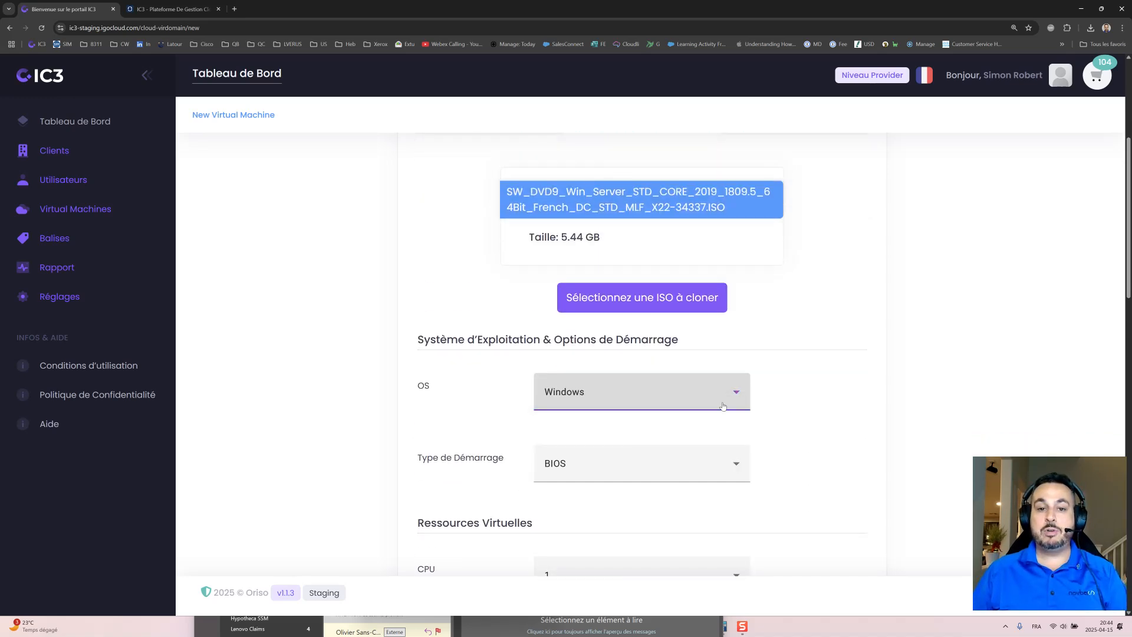
click(656, 469)
click(574, 532)
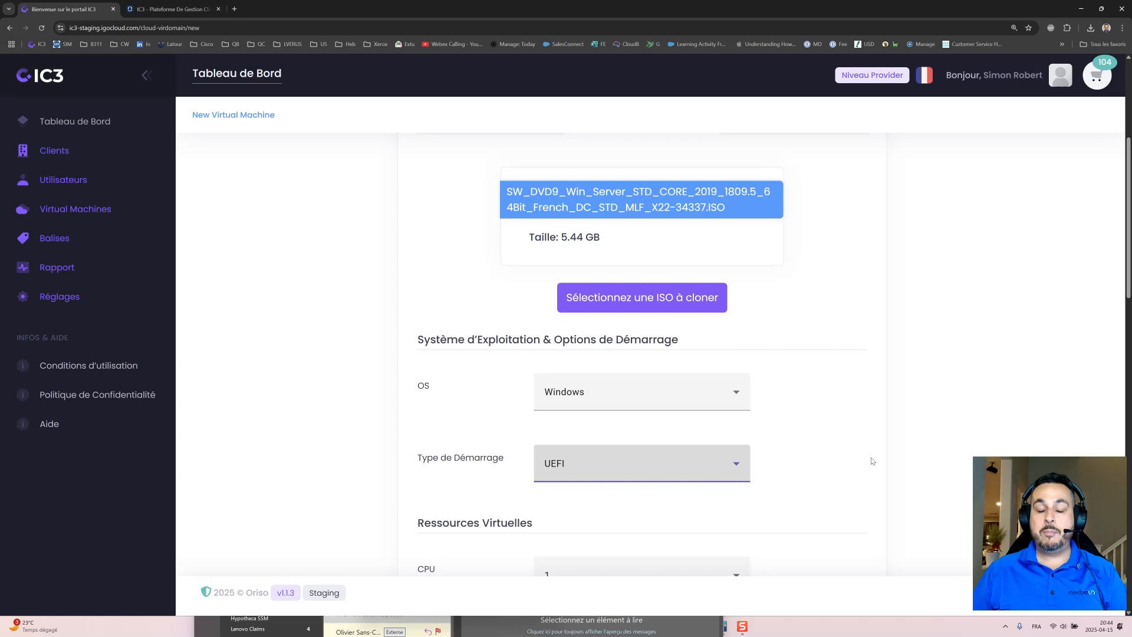
- Set the virtual machine's CPU count to 2
scroll(826, 457, down, 4)
scroll(625, 445, up, 1)
double_click(545, 446)
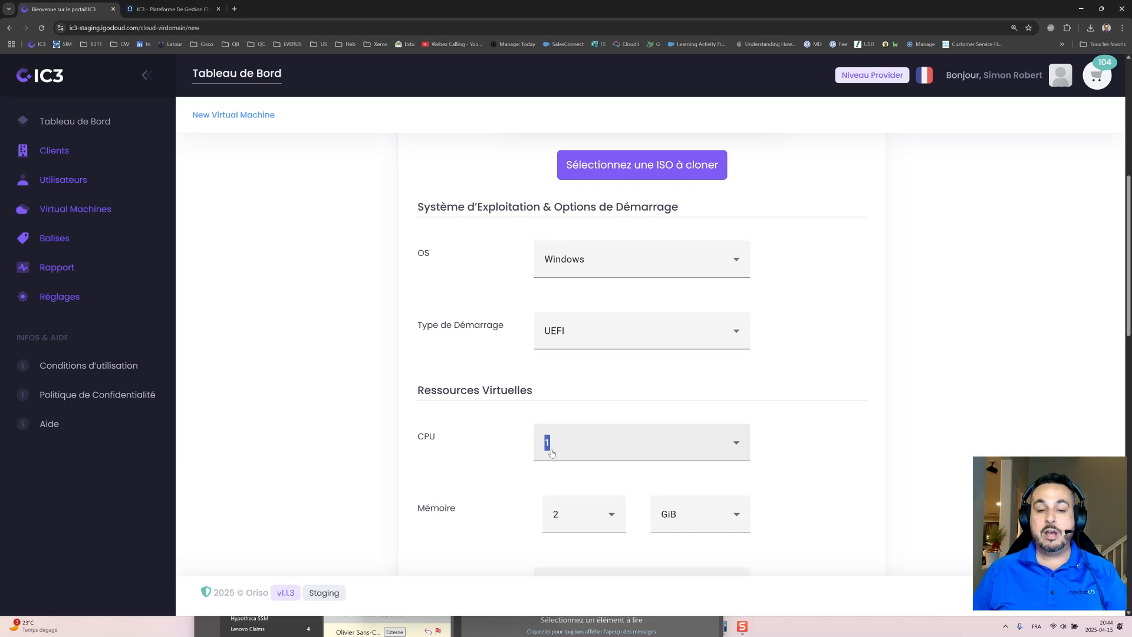
click(586, 442)
text(2)
- Set the virtual machine's memory to 32 GiB
scroll(749, 455, down, 2)
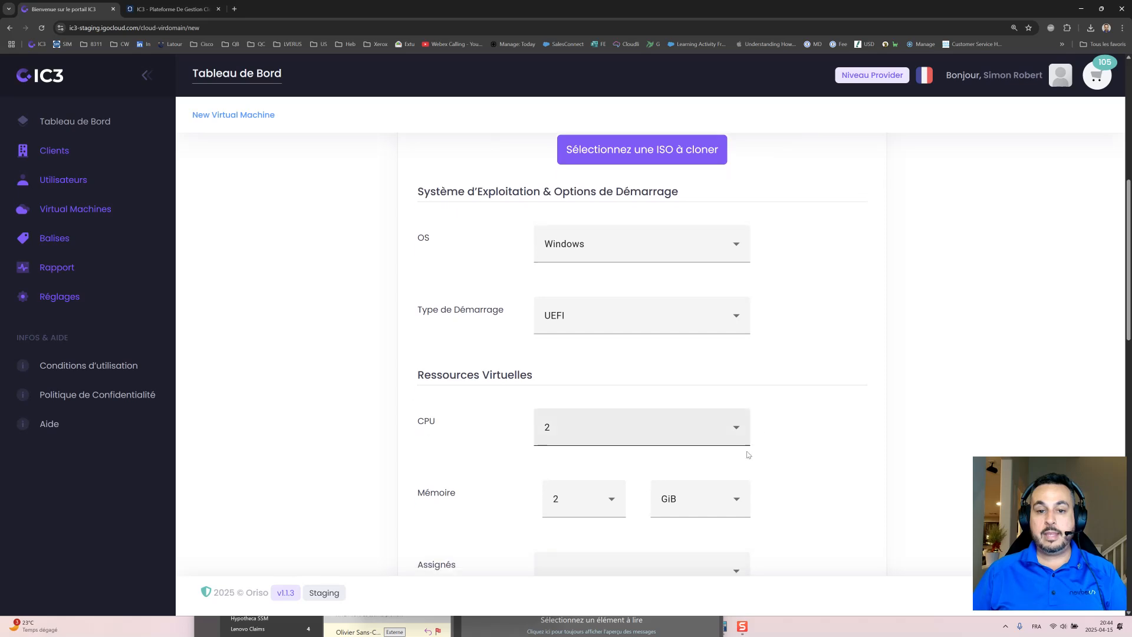
click(602, 430)
scroll(667, 376, up, 1)
scroll(587, 415, down, 5)
scroll(585, 424, down, 2)
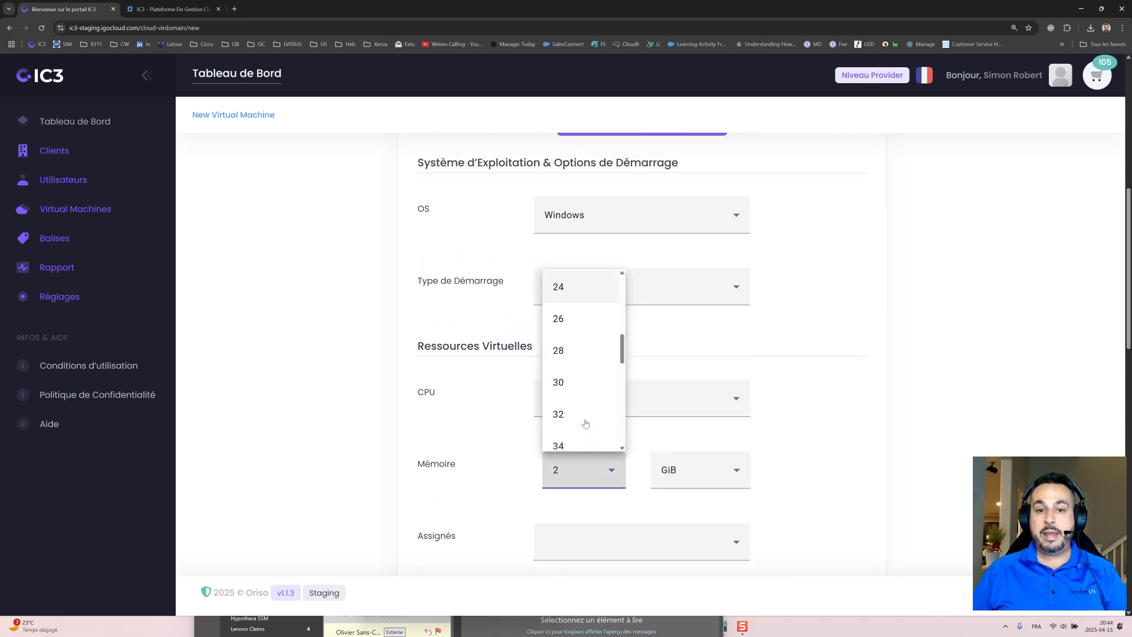
click(577, 421)
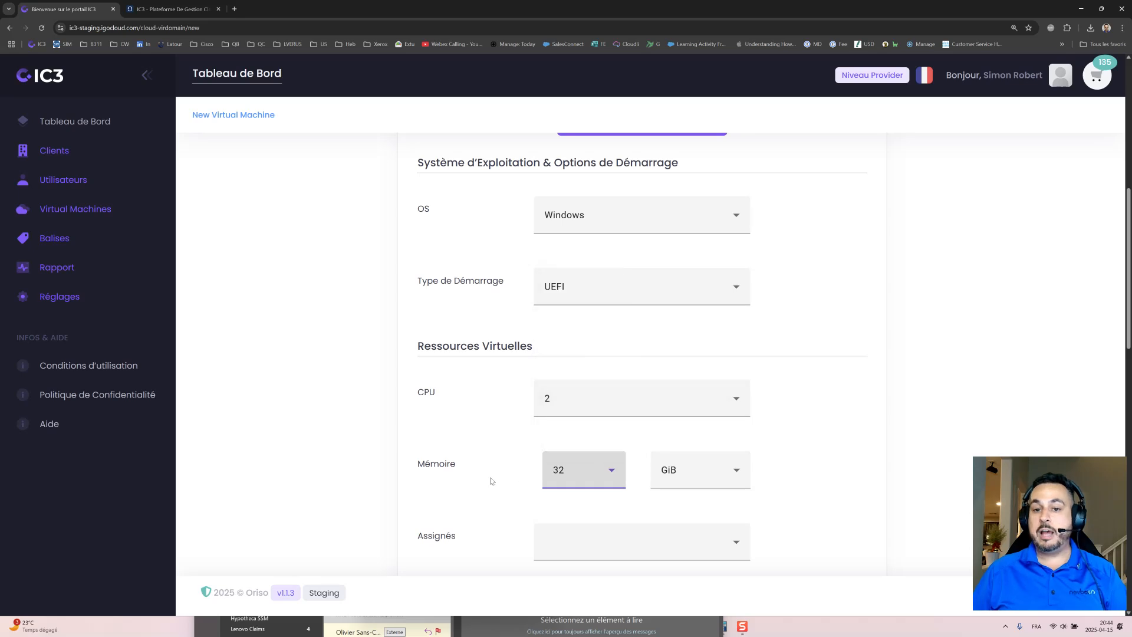
- Assign the virtual machine to the client NovBox Demo
scroll(784, 463, down, 1)
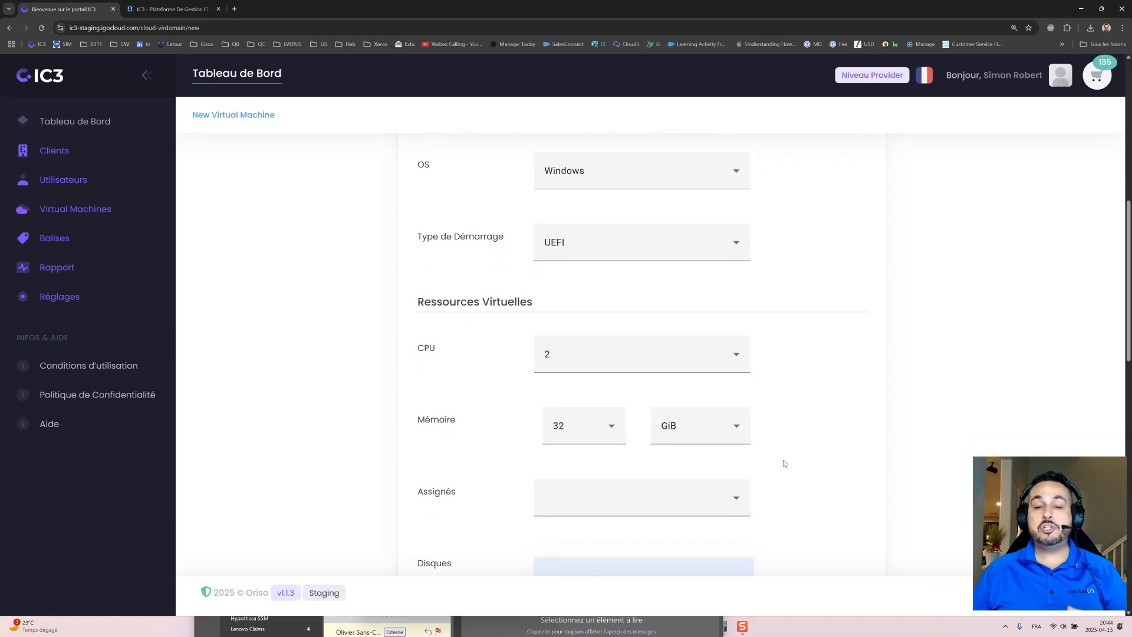
click(669, 503)
click(584, 537)
- Name the first storage device Data and set its capacity to 512 GB
scroll(750, 457, down, 3)
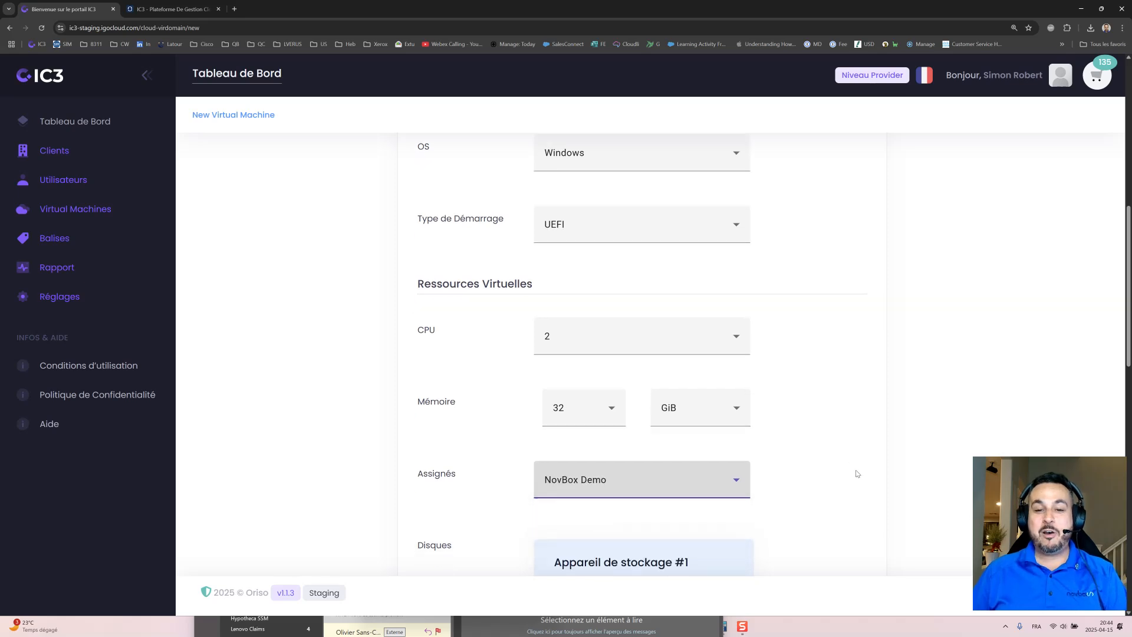
scroll(749, 457, down, 1)
click(594, 466)
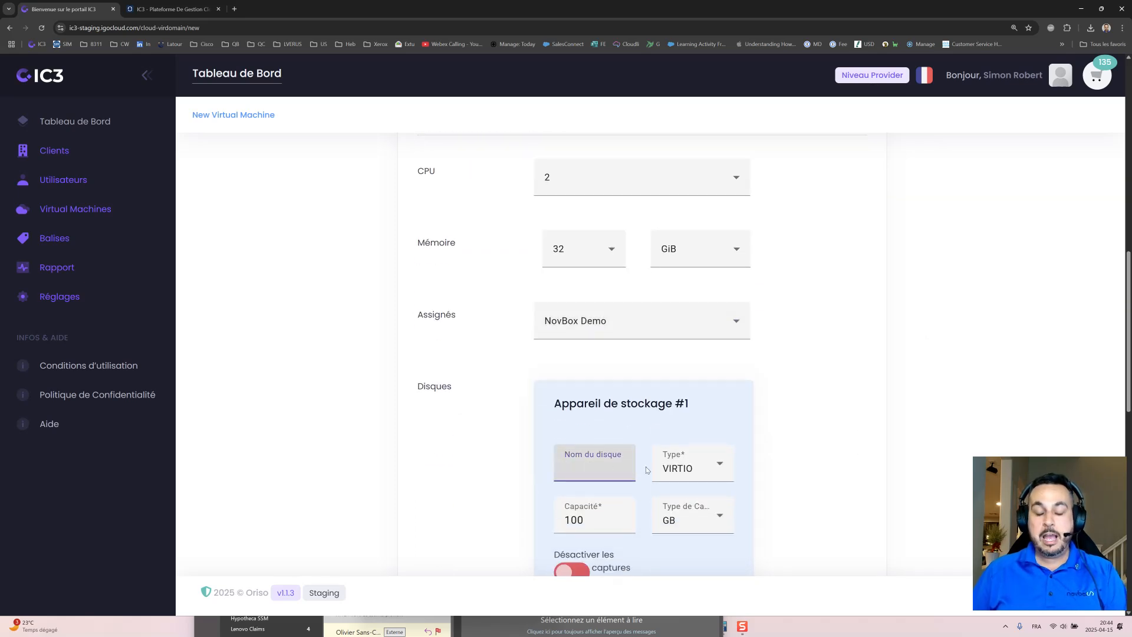
text(Data)
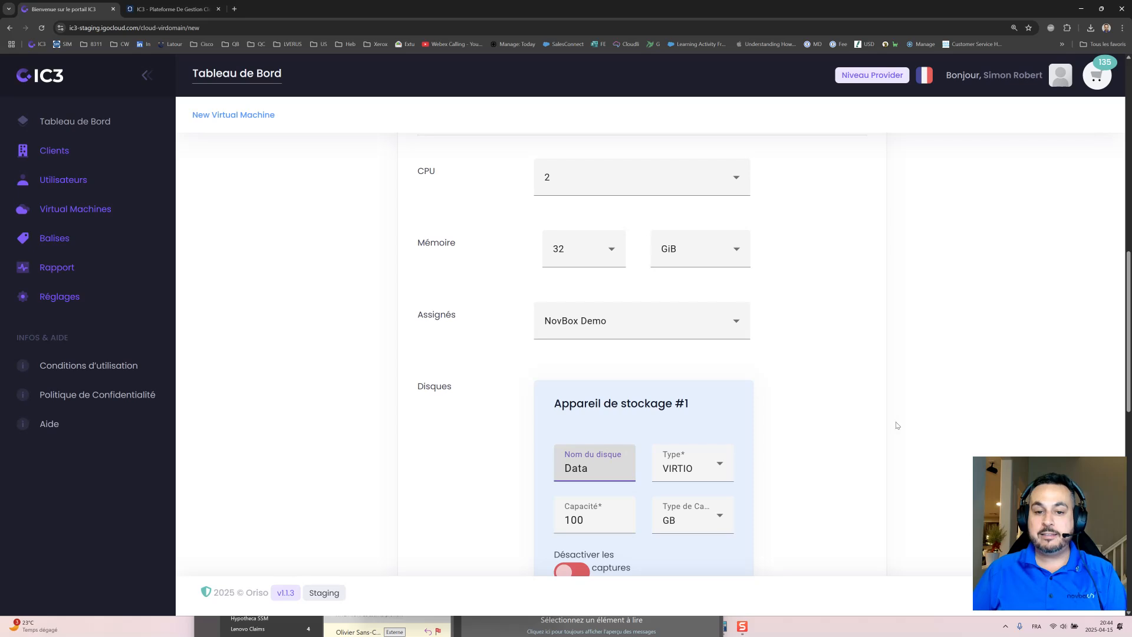
scroll(653, 455, down, 2)
double_click(605, 438)
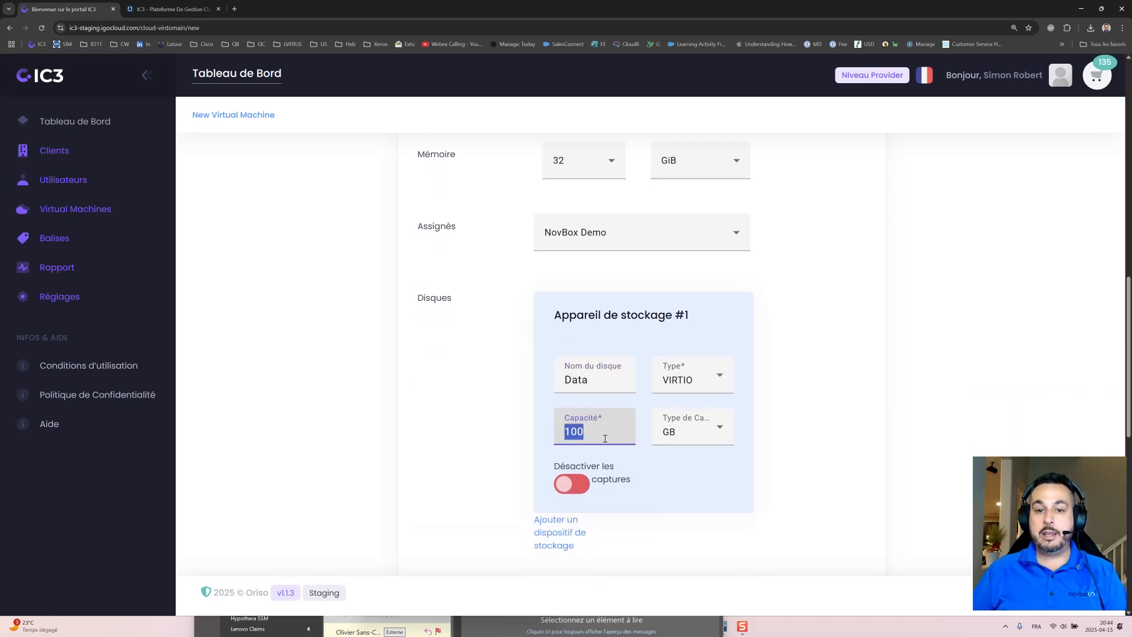
text(5)
key(BackSpace)
text(512)
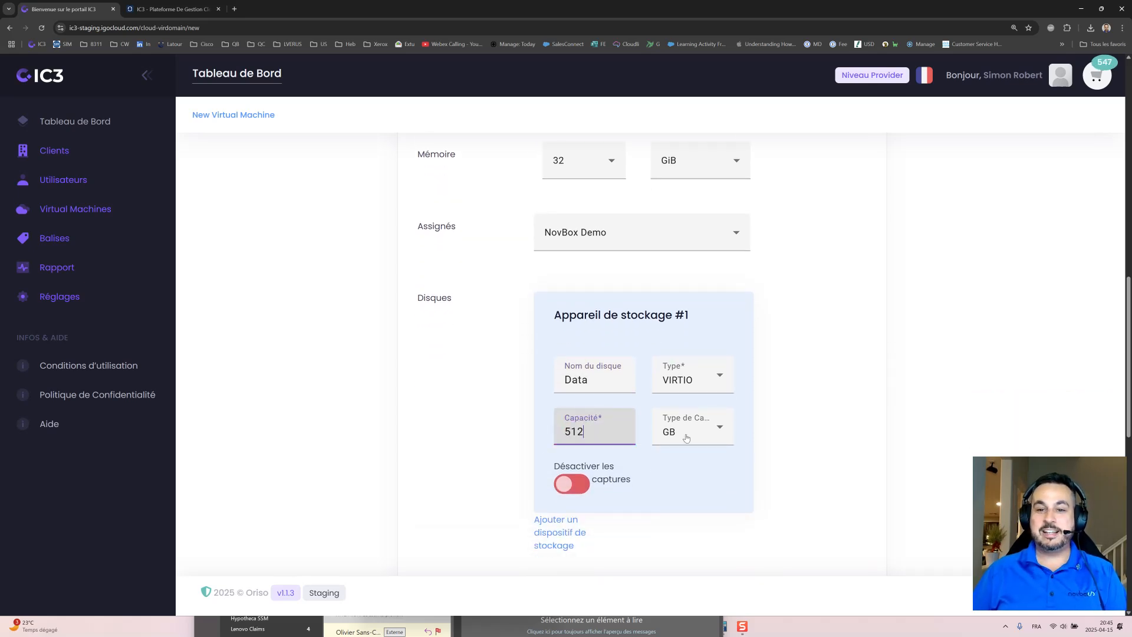
click(779, 388)
- Name the virtual machine "Remote Desktop" and enter the description "Pour rouler les sessions Acomba"
scroll(767, 395, down, 5)
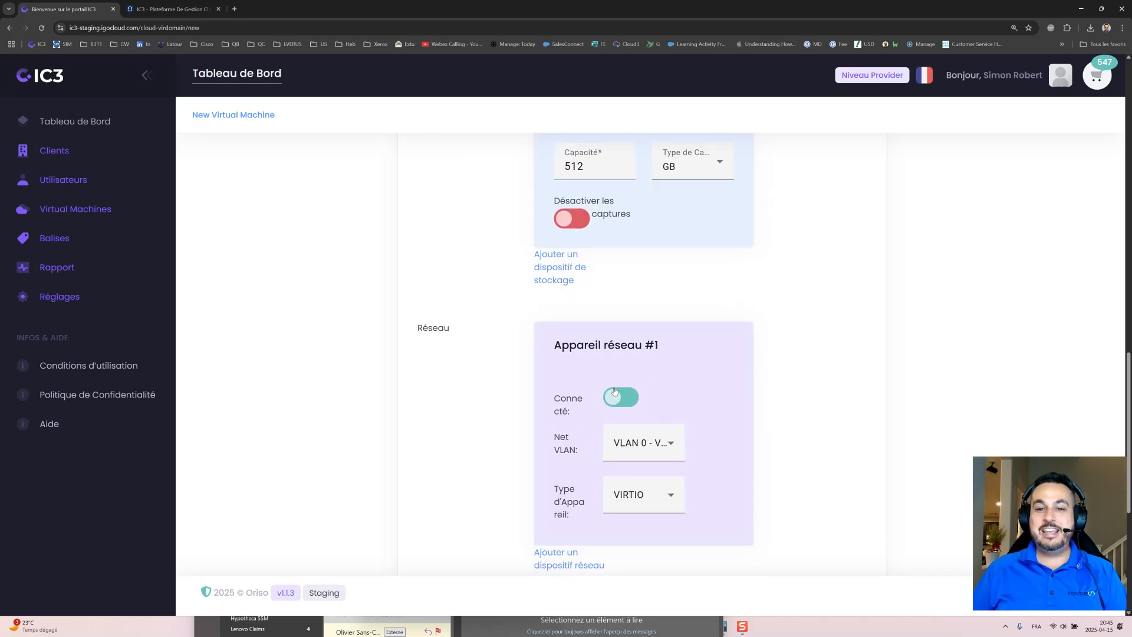
scroll(619, 507, down, 2)
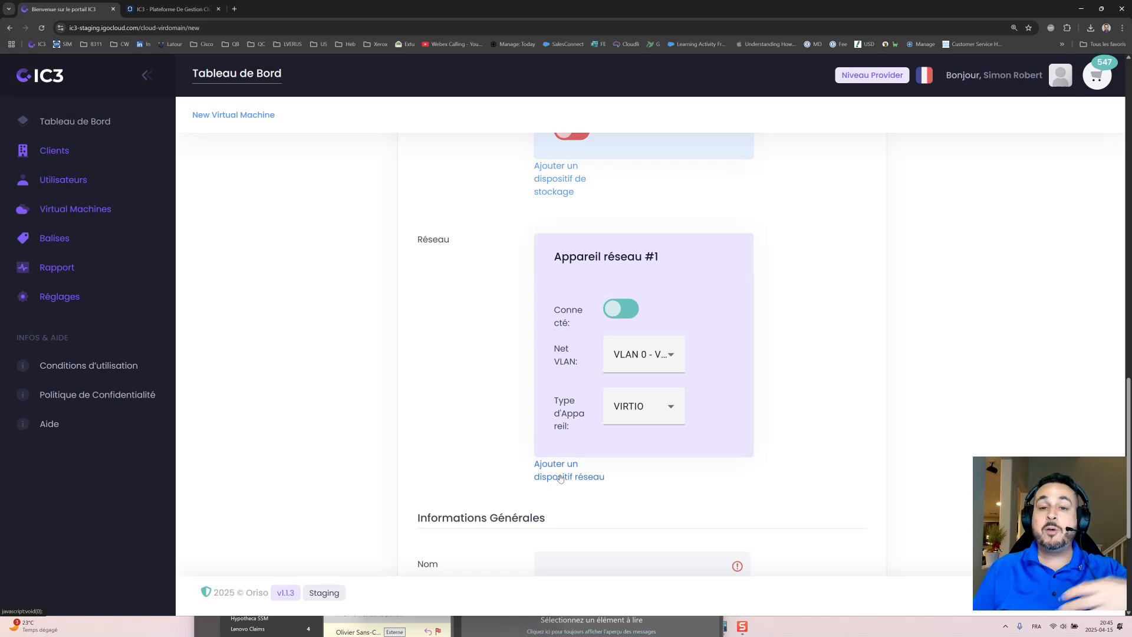
scroll(610, 457, down, 2)
click(611, 438)
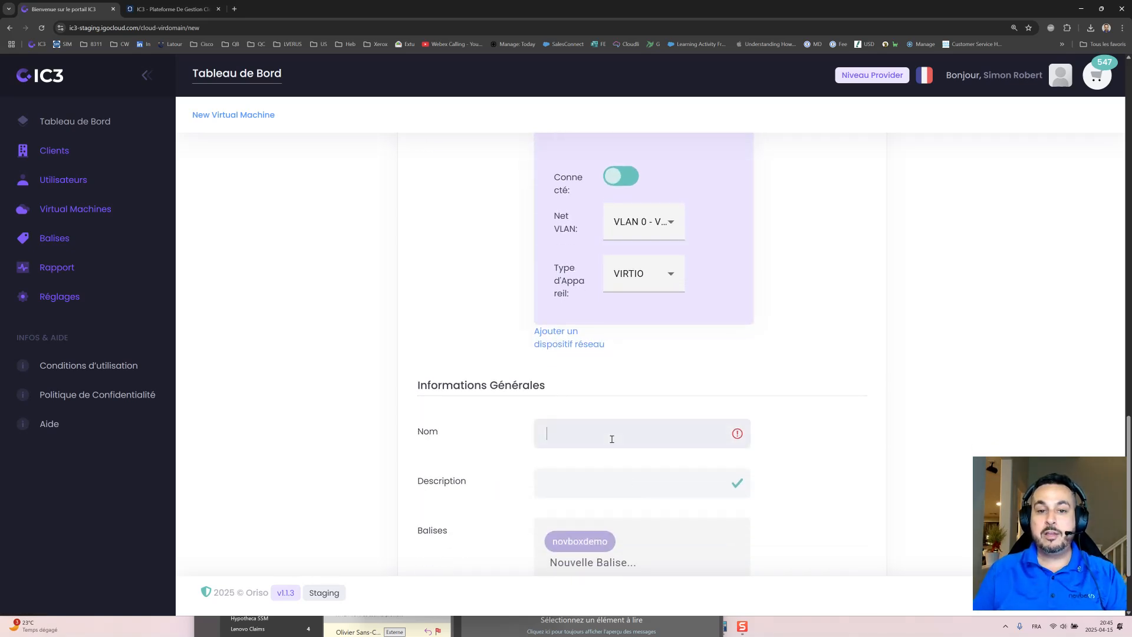
text(Remo)
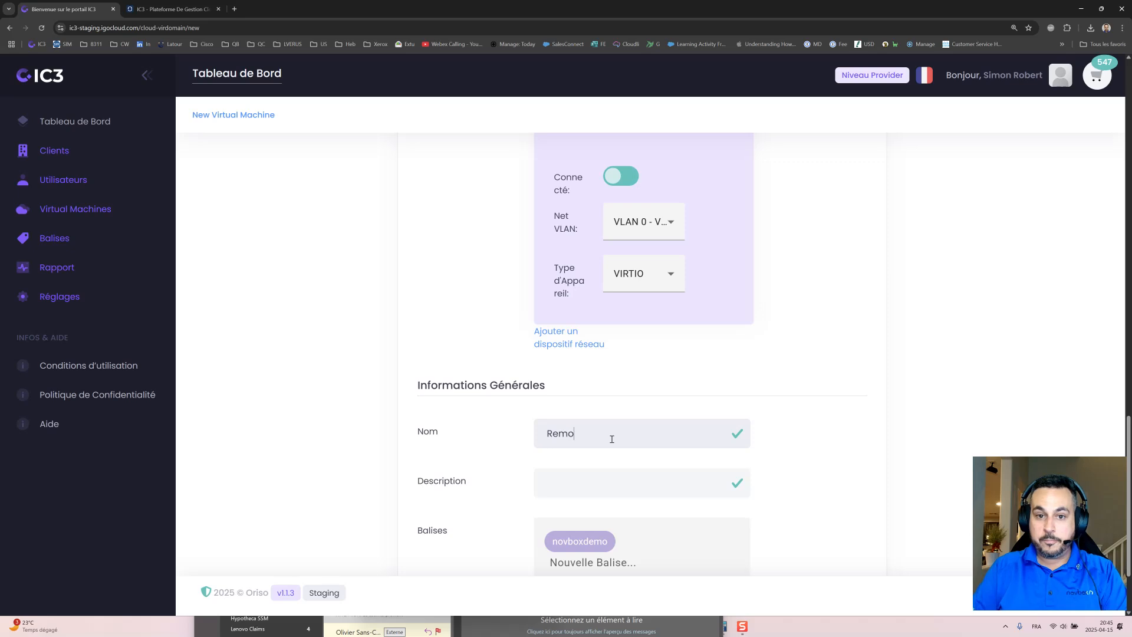
text(te Desktop)
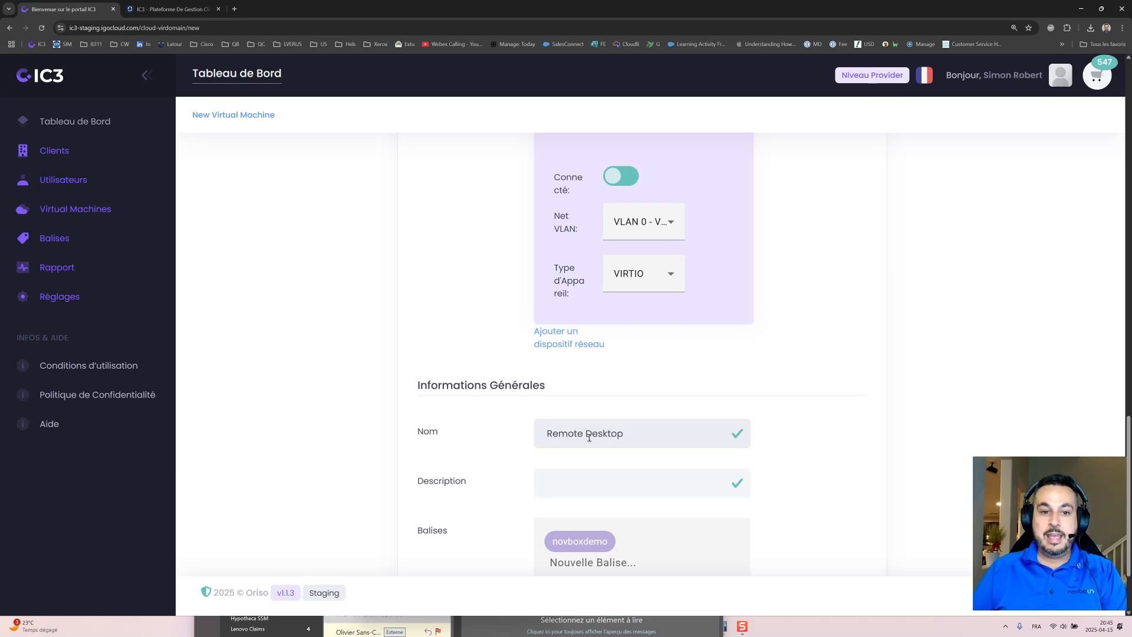
click(597, 491)
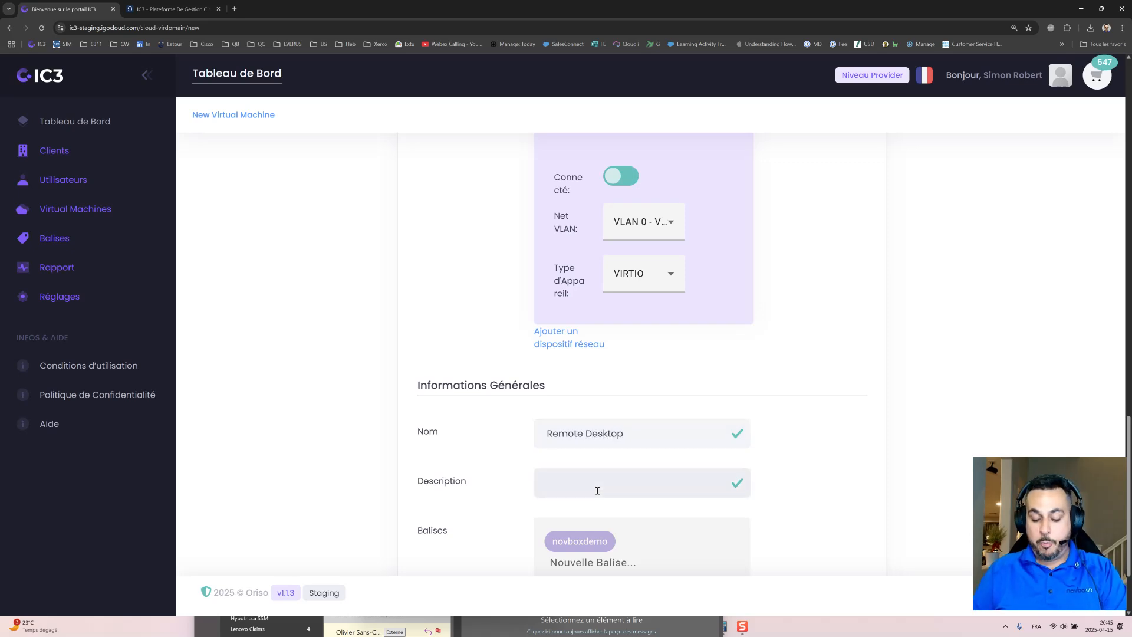
text(Pour ro)
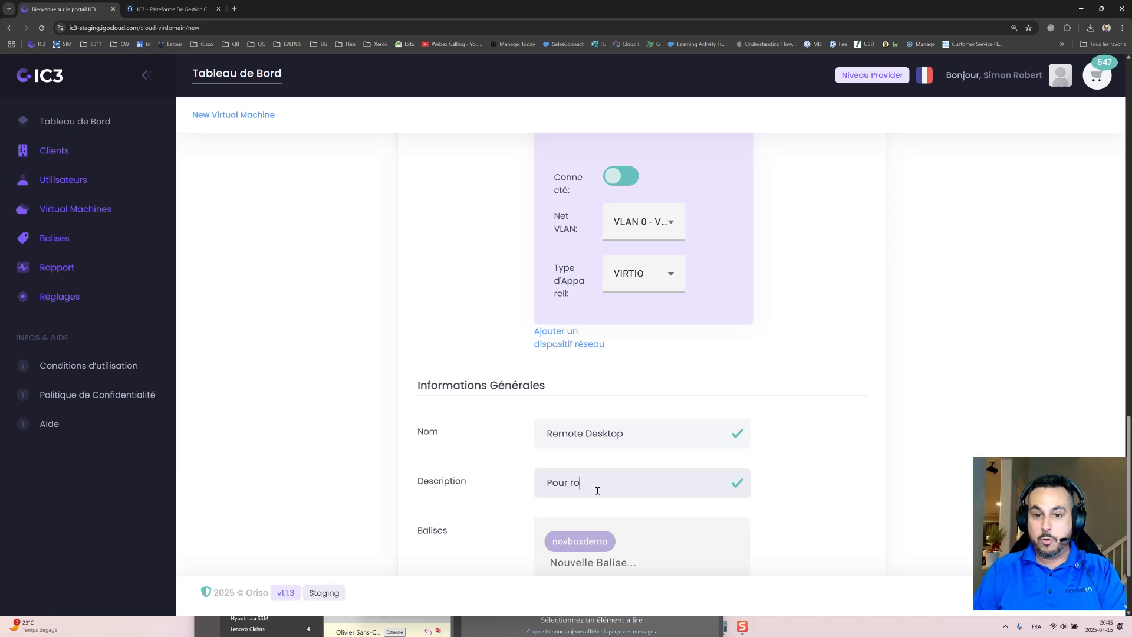
text(uler les sessions Acomba)
- Add the existing RDS tag to the virtual machine
scroll(565, 495, down, 1)
click(640, 470)
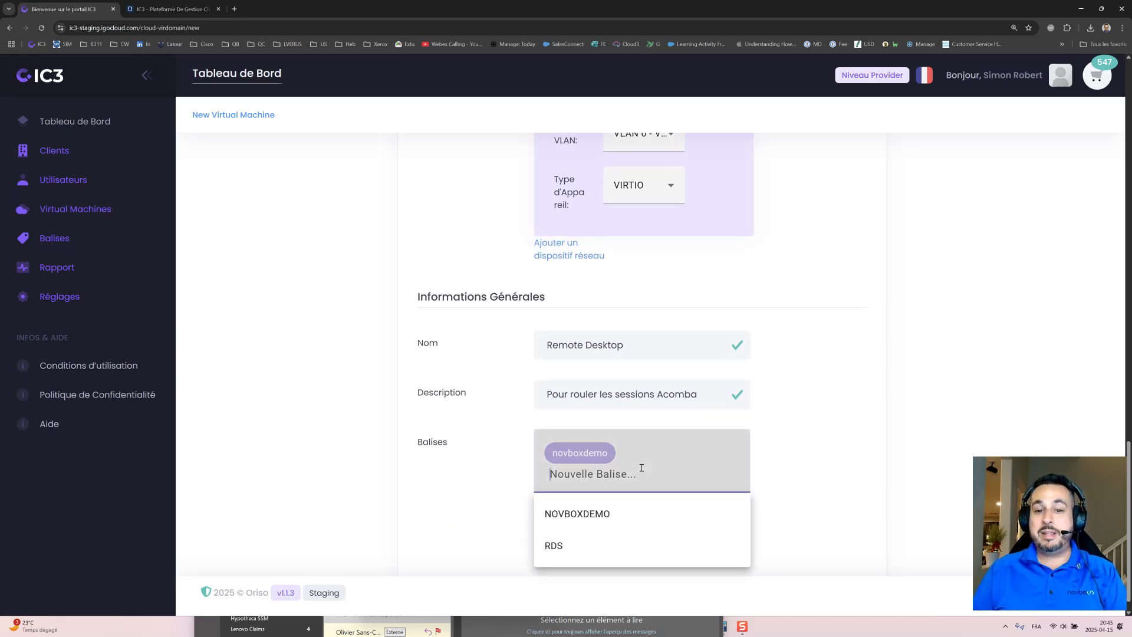
click(549, 546)
click(798, 442)
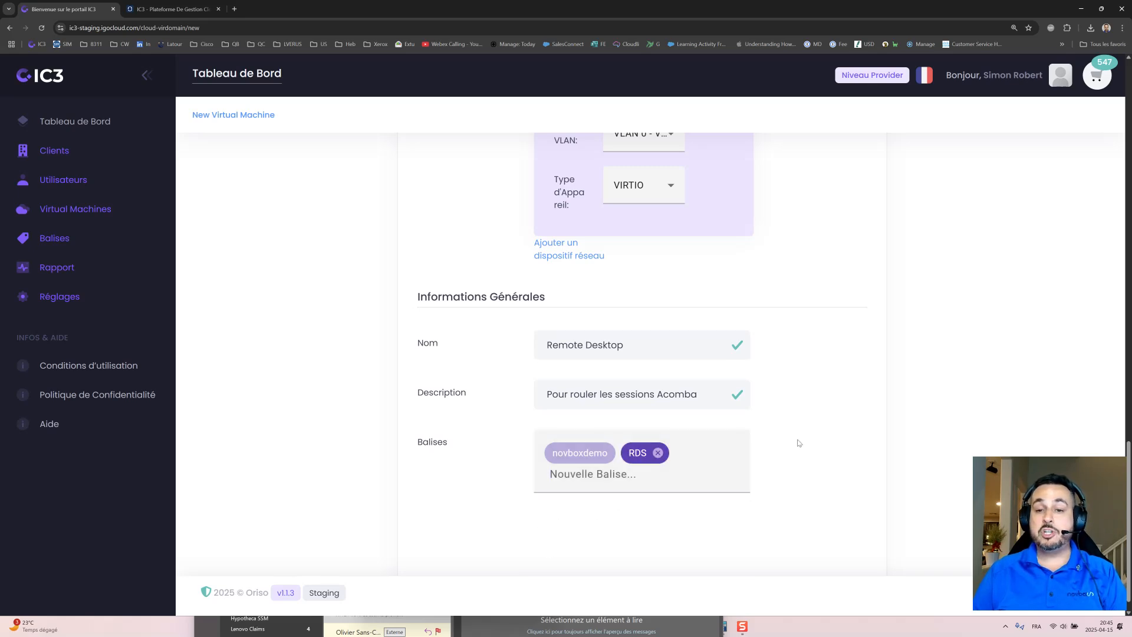
scroll(799, 443, down, 1)
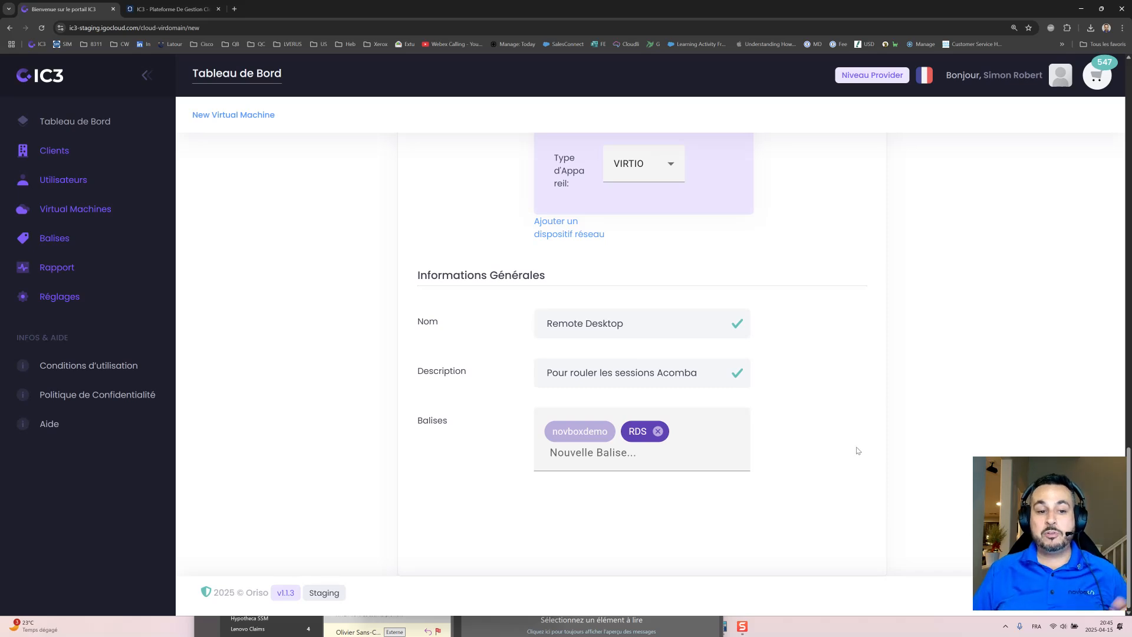
scroll(860, 448, up, 5)
scroll(864, 439, up, 15)
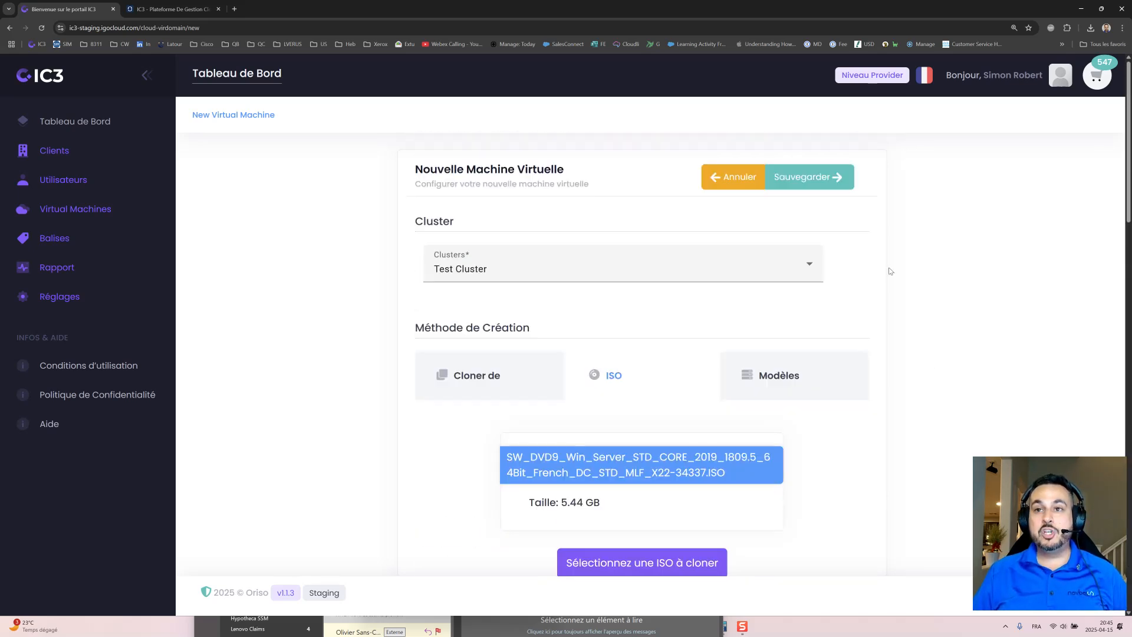
- Save the new virtual machine configuration and locate Remote Desktop in the virtual machines list
click(825, 179)
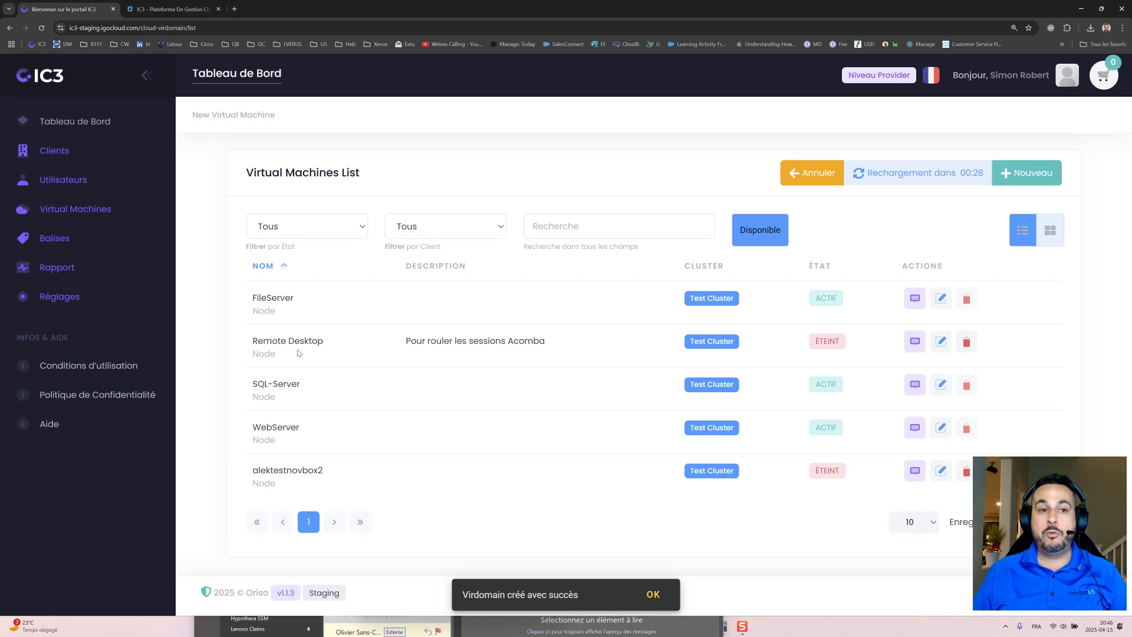
drag(255, 347, 323, 340)
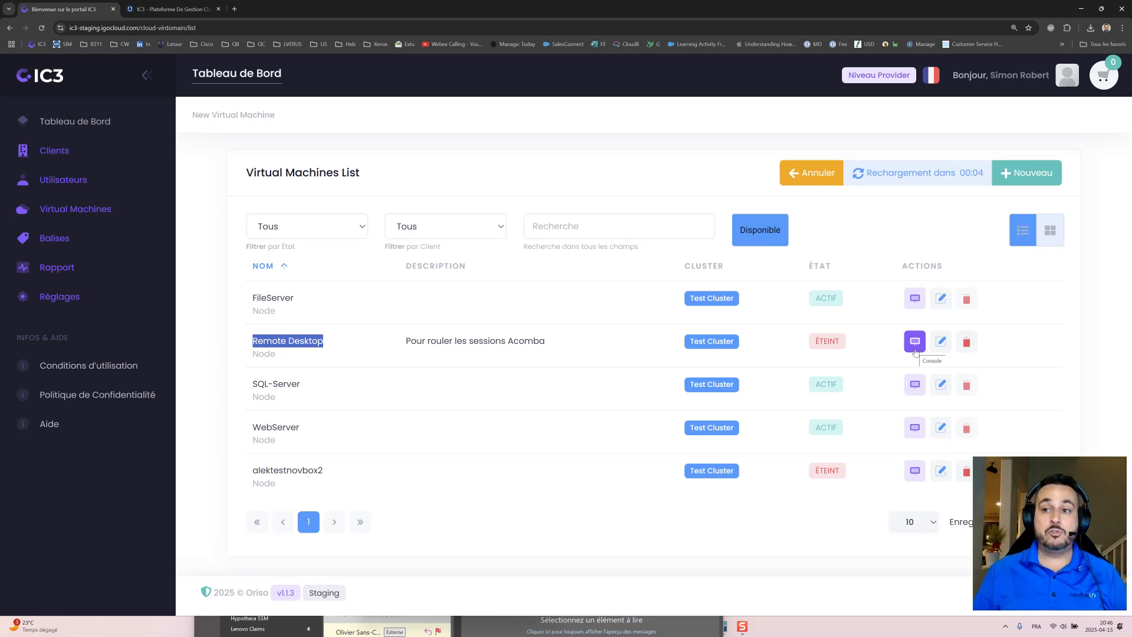
- Try to set the Remote Desktop machine's number of vCPUs to 4 in its settings
click(940, 342)
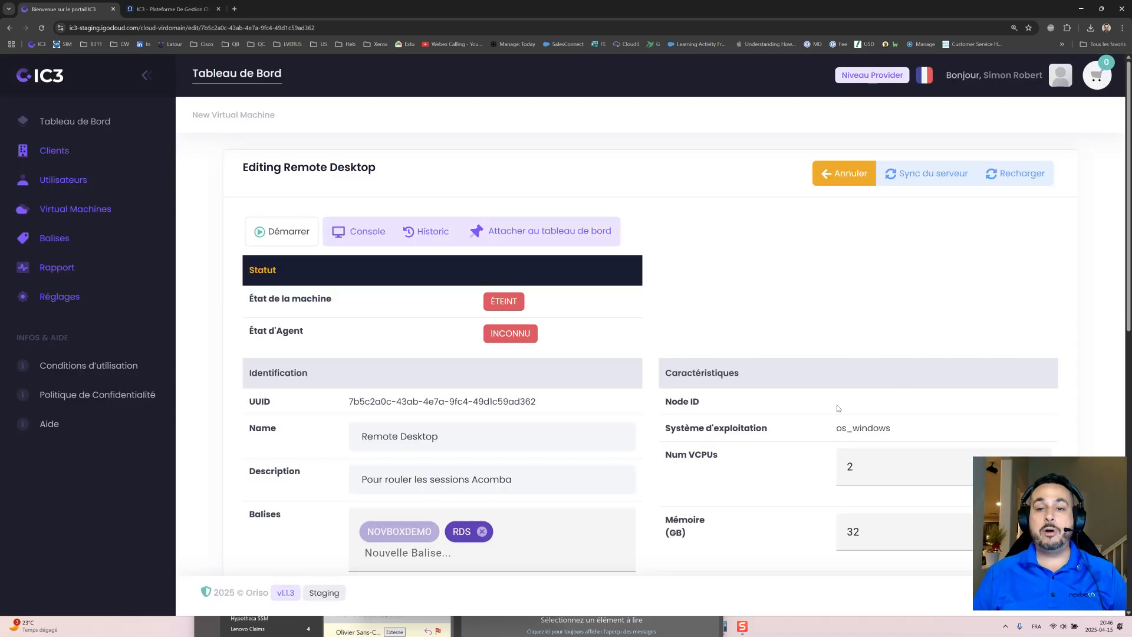
scroll(826, 424, down, 1)
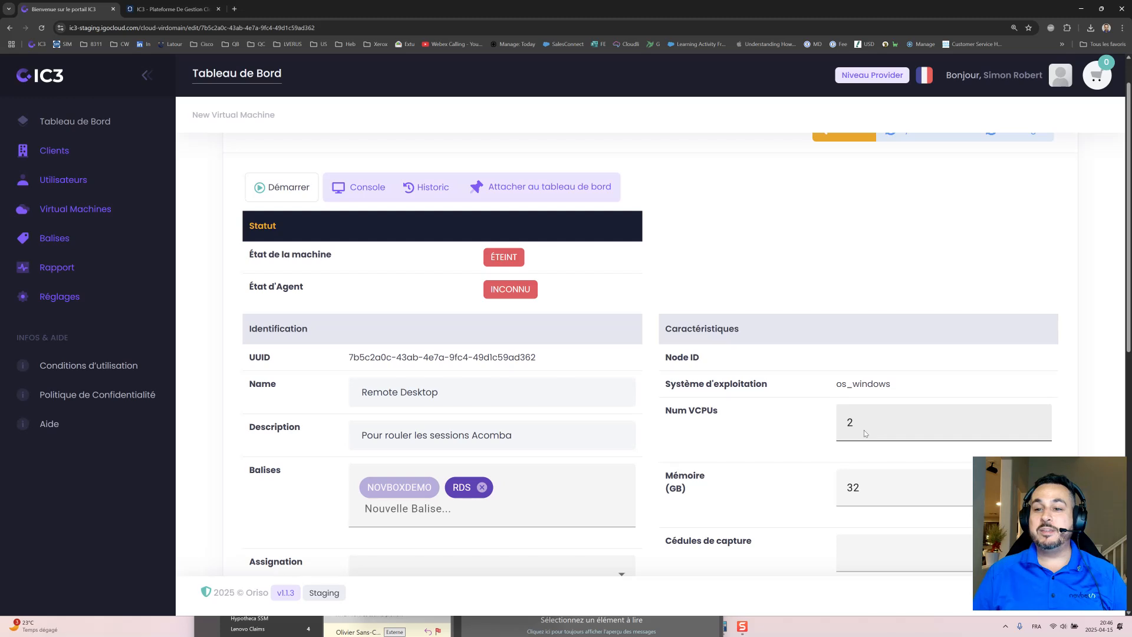
drag(873, 427, 815, 432)
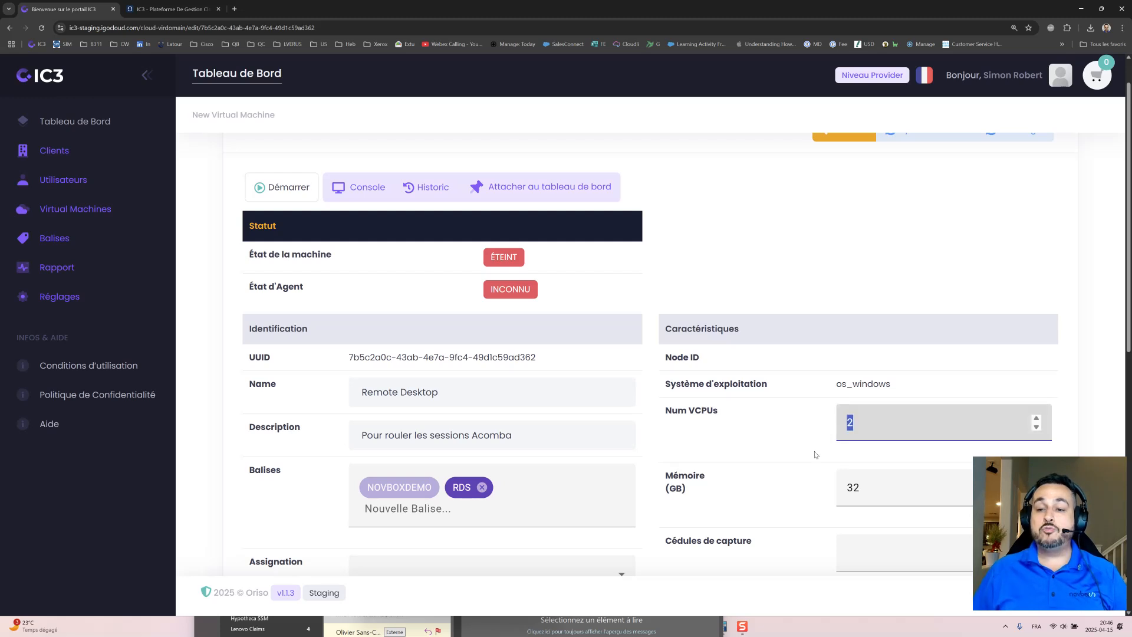
text(4)
click(816, 455)
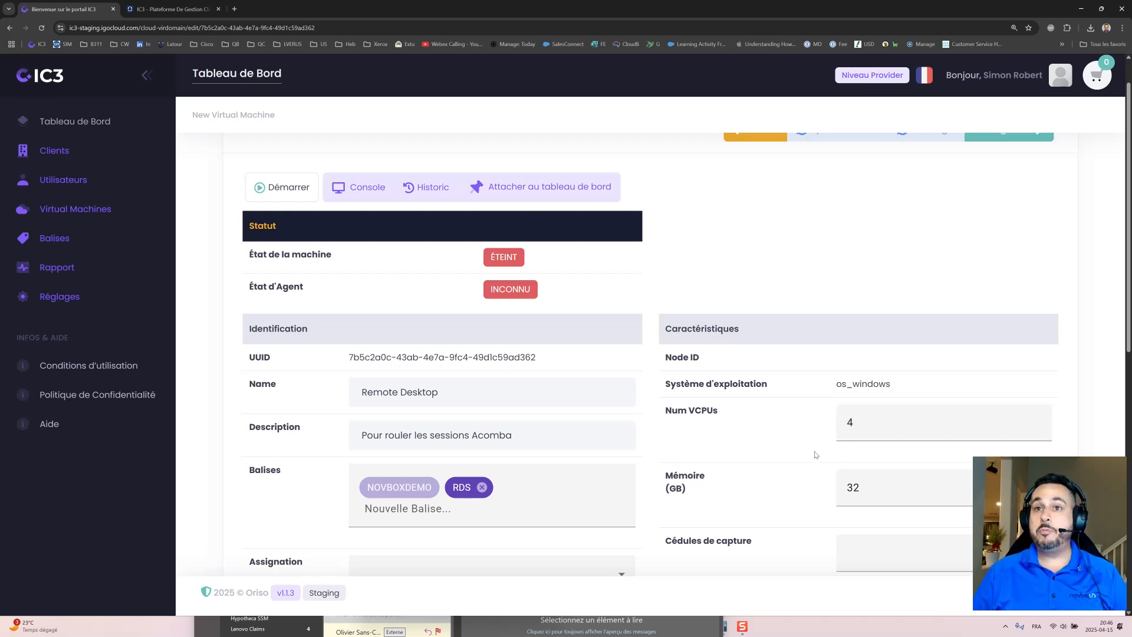
scroll(806, 436, up, 1)
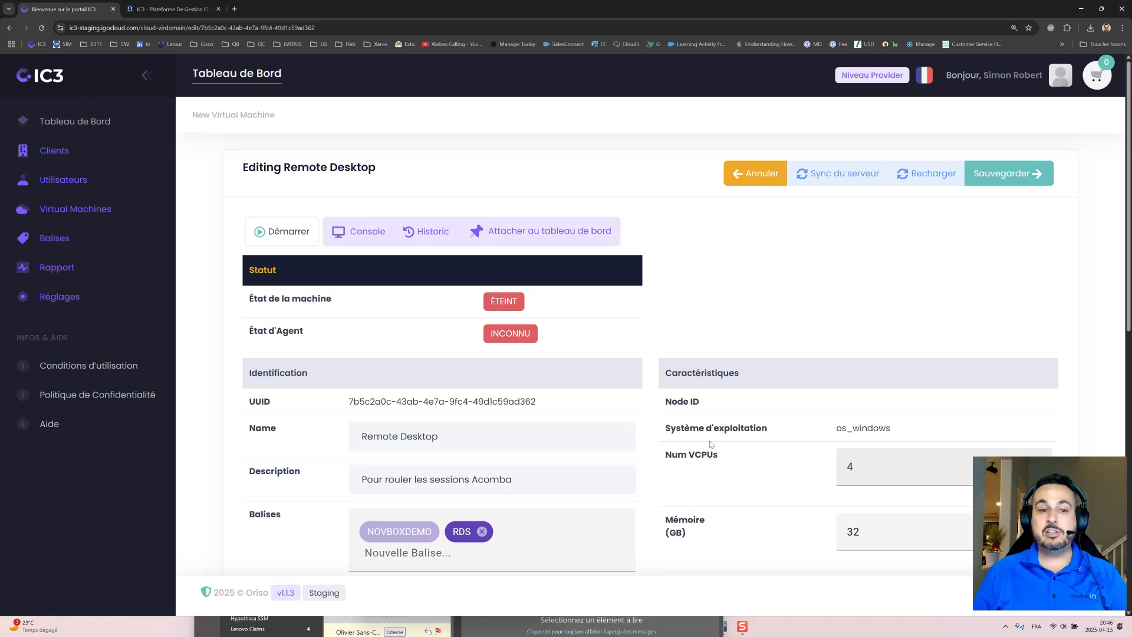
- Examine the machine's storage and network devices and the form for adding storage, and leave the settings without saving
scroll(711, 444, down, 4)
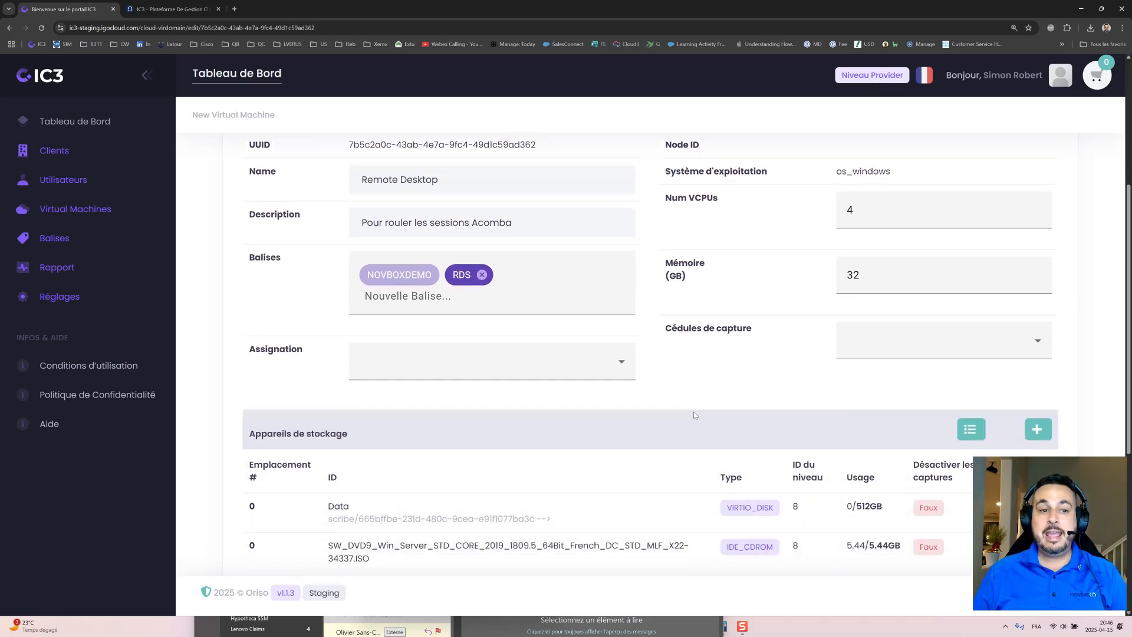
scroll(694, 415, down, 2)
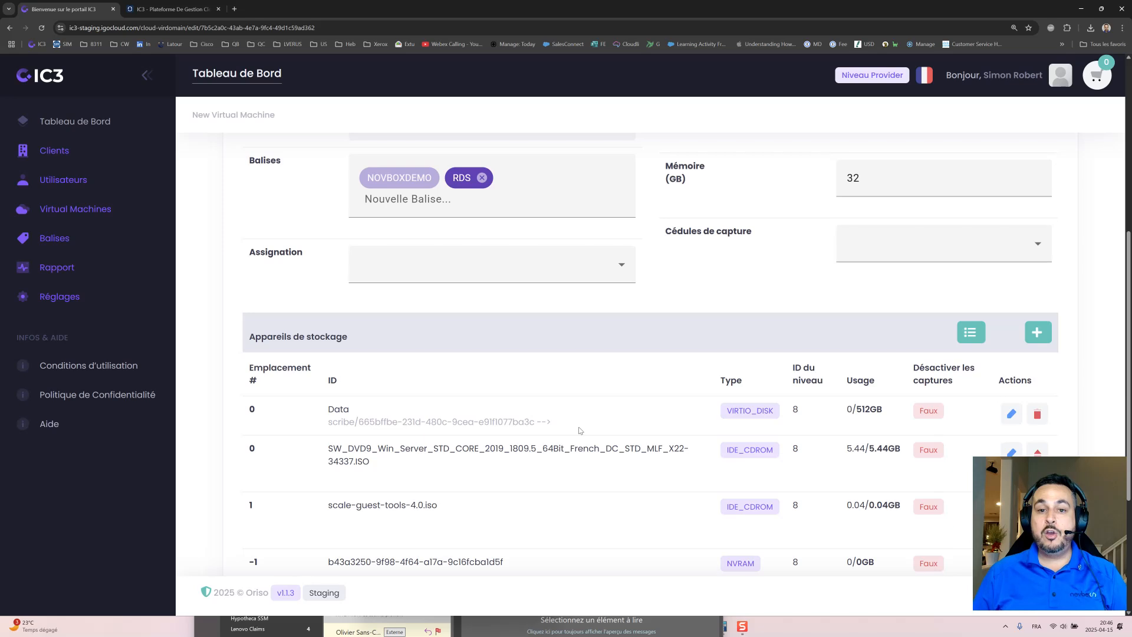
drag(332, 449, 630, 474)
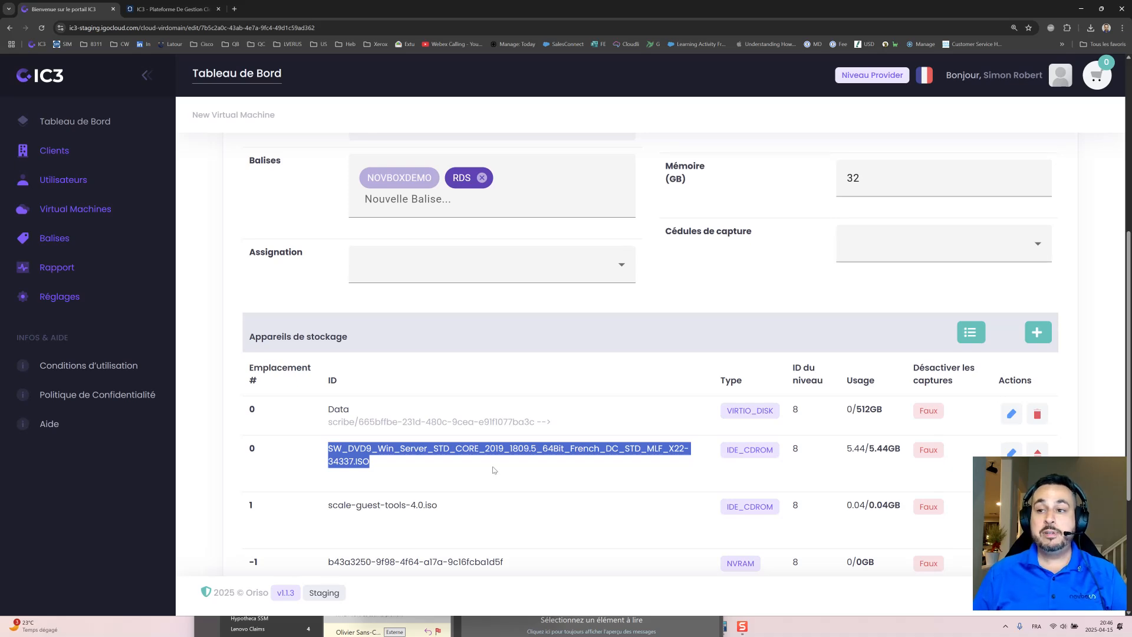
click(1036, 336)
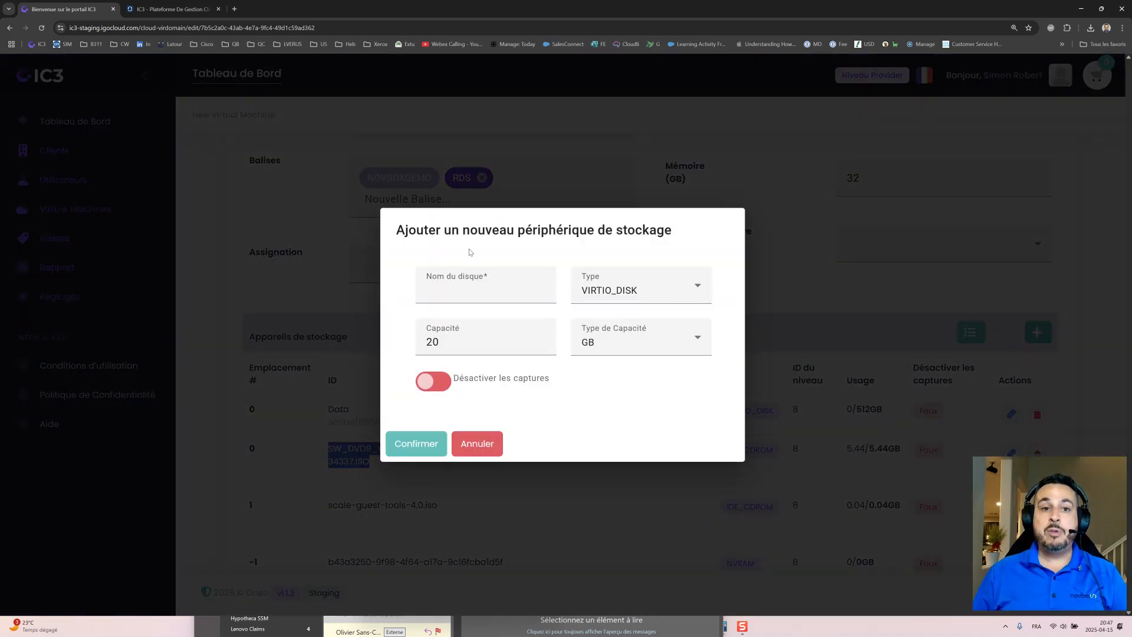
click(490, 443)
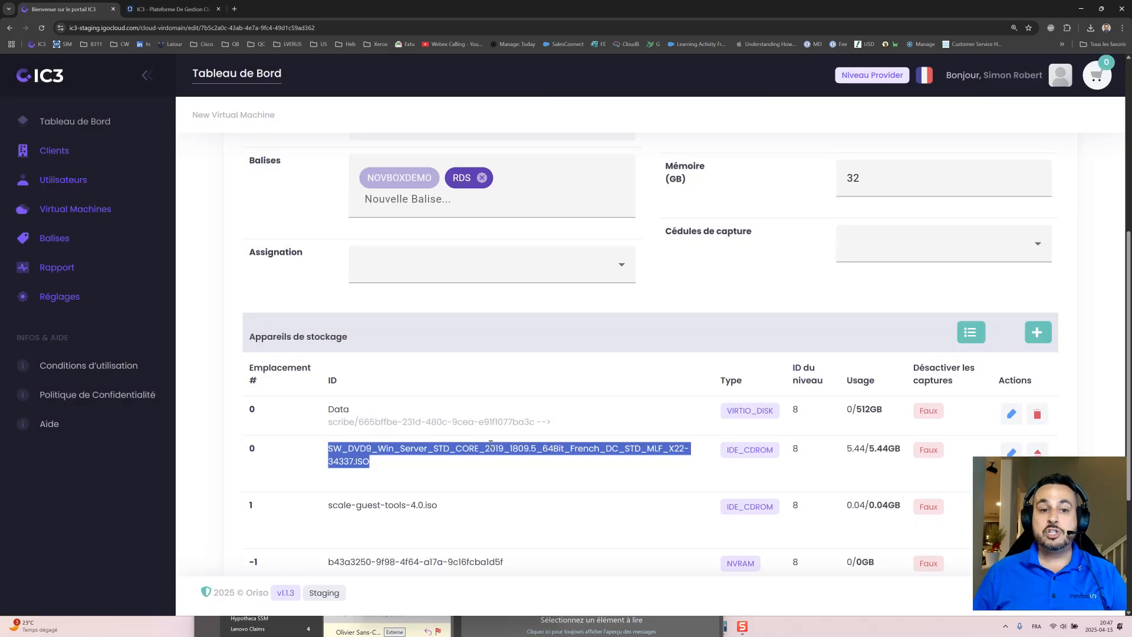
scroll(624, 469, down, 1)
scroll(620, 417, down, 4)
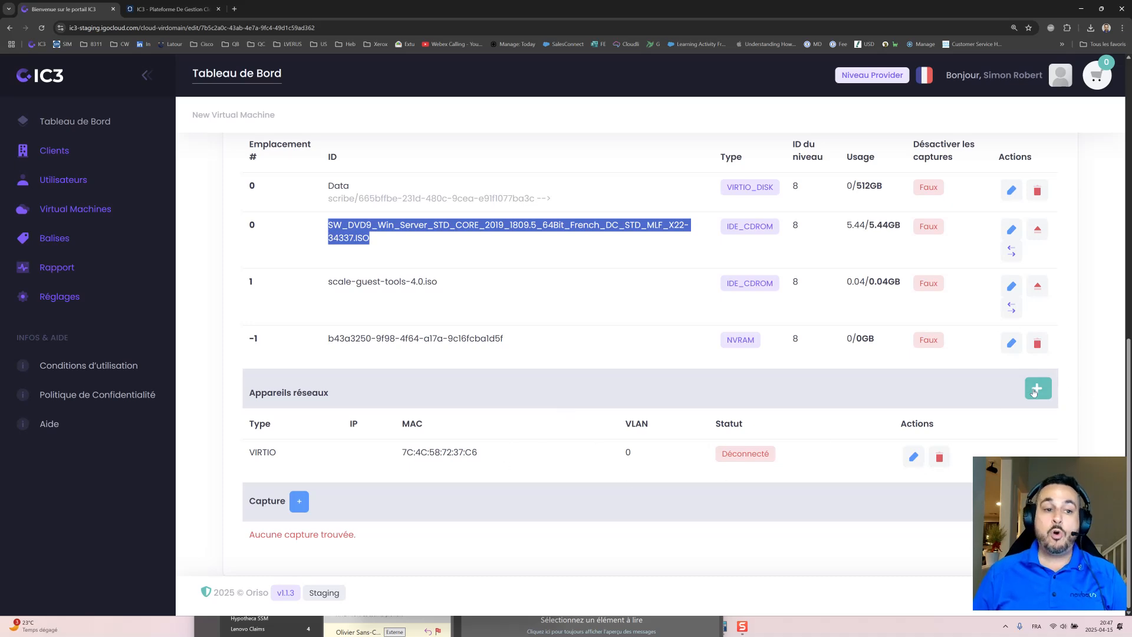
scroll(886, 393, up, 12)
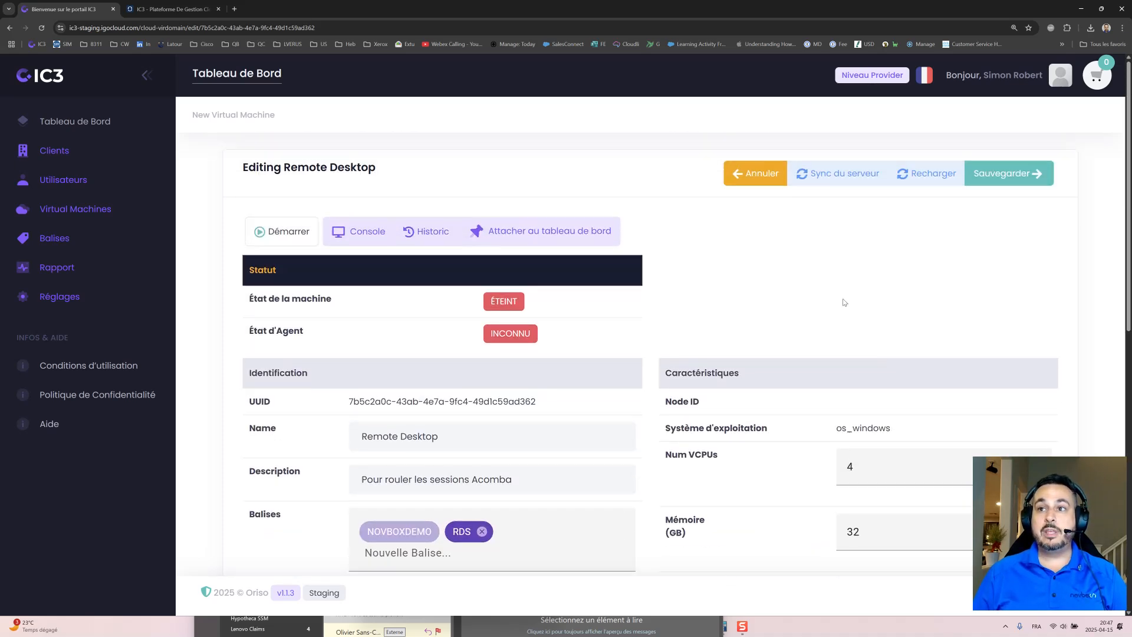
click(760, 178)
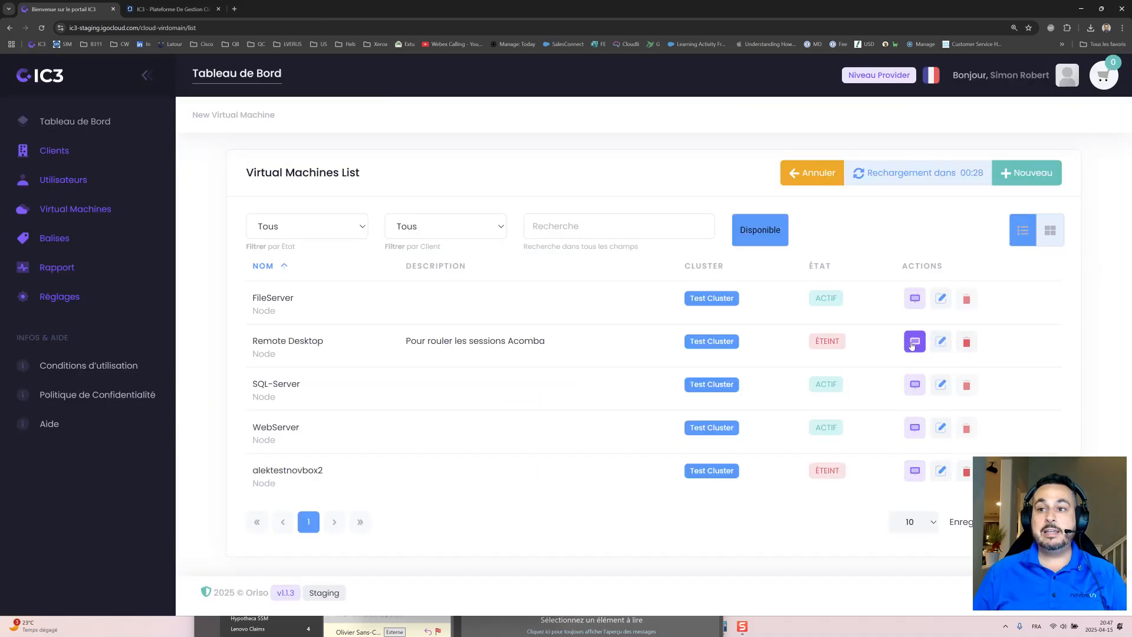
- Open the VNC console of the Remote Desktop virtual machine and start the machine
click(914, 343)
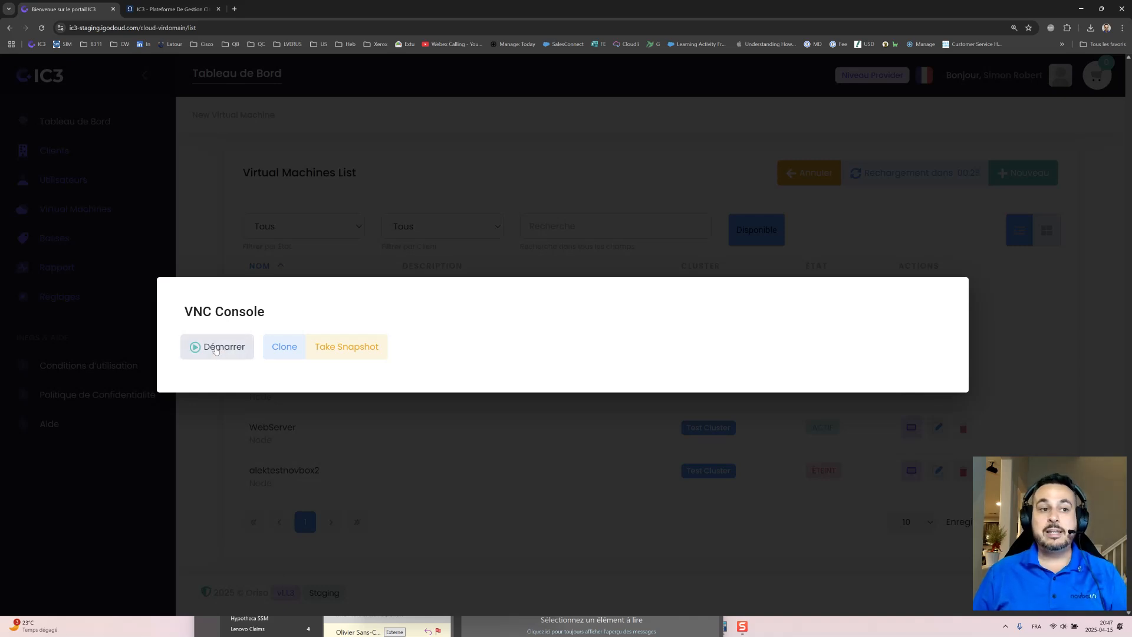
click(216, 348)
click(412, 360)
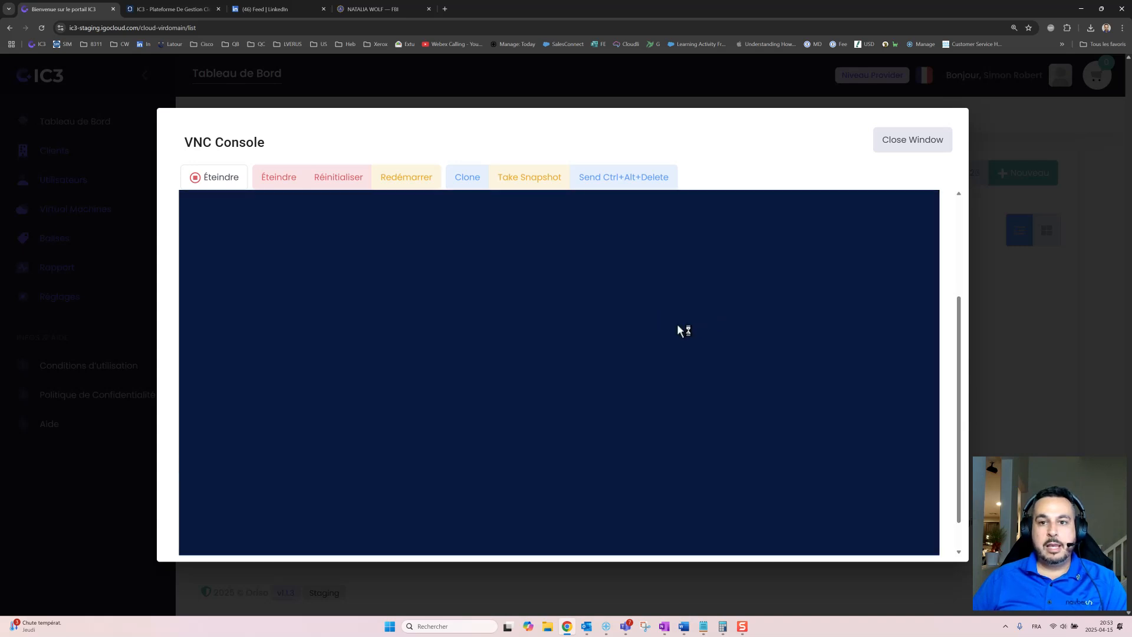
- Set the time and currency format to Français (Canada) in the Windows Server 2019 setup
scroll(957, 373, up, 1)
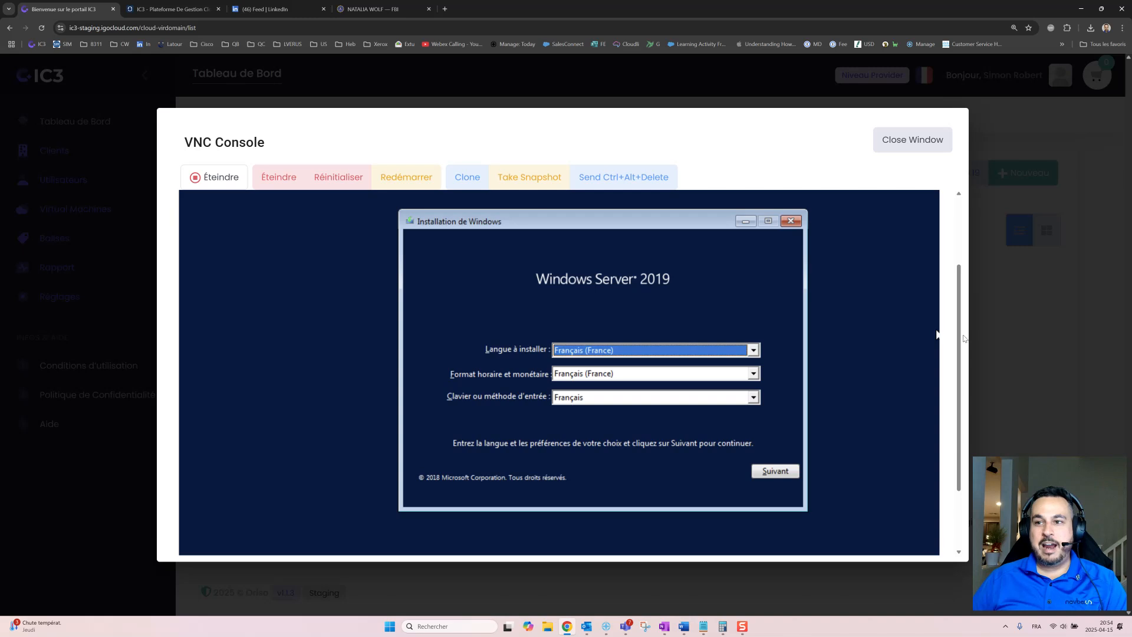
scroll(937, 335, up, 1)
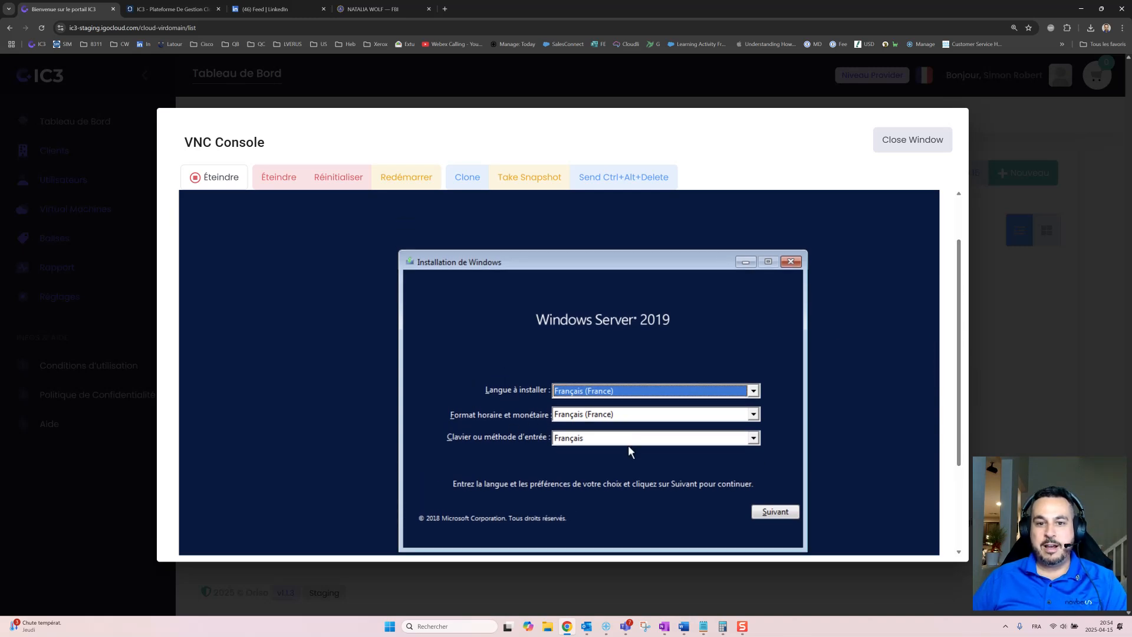
key(Tab)
click(625, 415)
key(f)
key(f)
key(f)
key(f)
key(f)
key(f)
key(f)
key(f)
key(f)
key(f)
key(f)
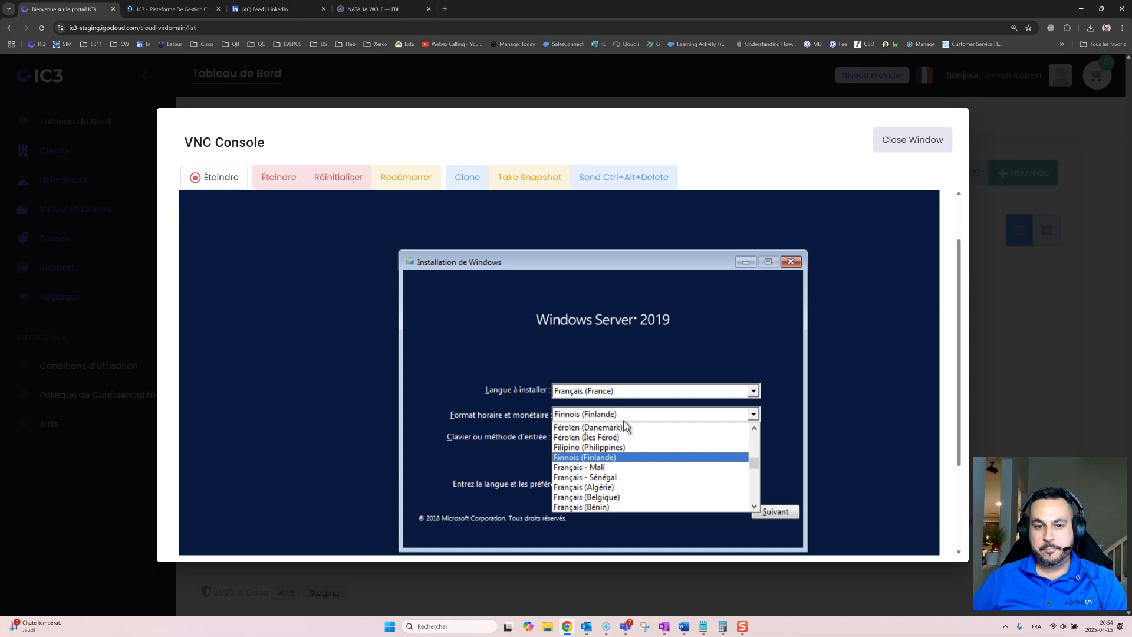
key(f)
key(f)
key(f)
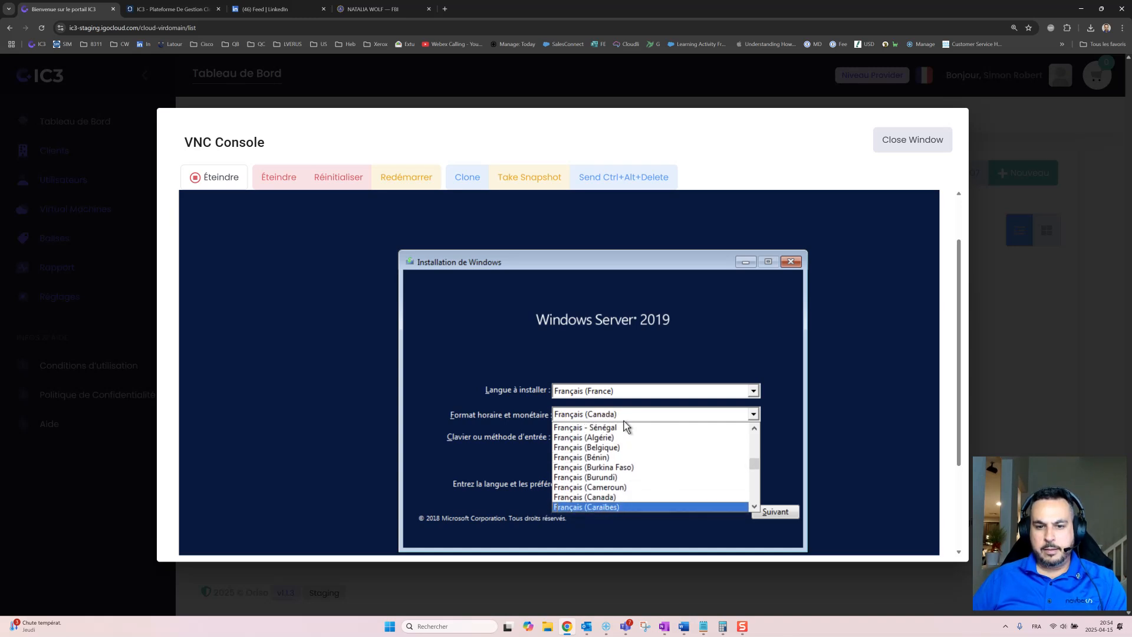
click(620, 498)
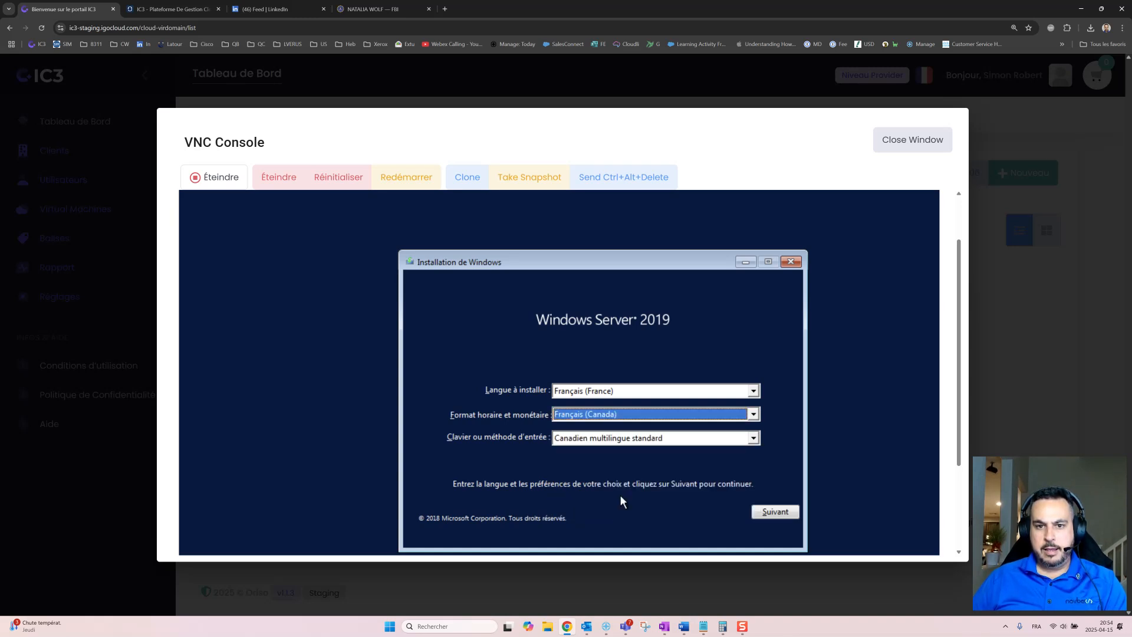
- Set the keyboard or input method to Français (Canada) and continue the Windows setup
click(631, 439)
key(Down)
key(Down)
key(Down)
key(Down)
key(Down)
key(Down)
key(Down)
key(Down)
key(Down)
key(Down)
key(Down)
key(Down)
key(Down)
key(Down)
key(Down)
key(Down)
key(Down)
key(Down)
key(Down)
key(Down)
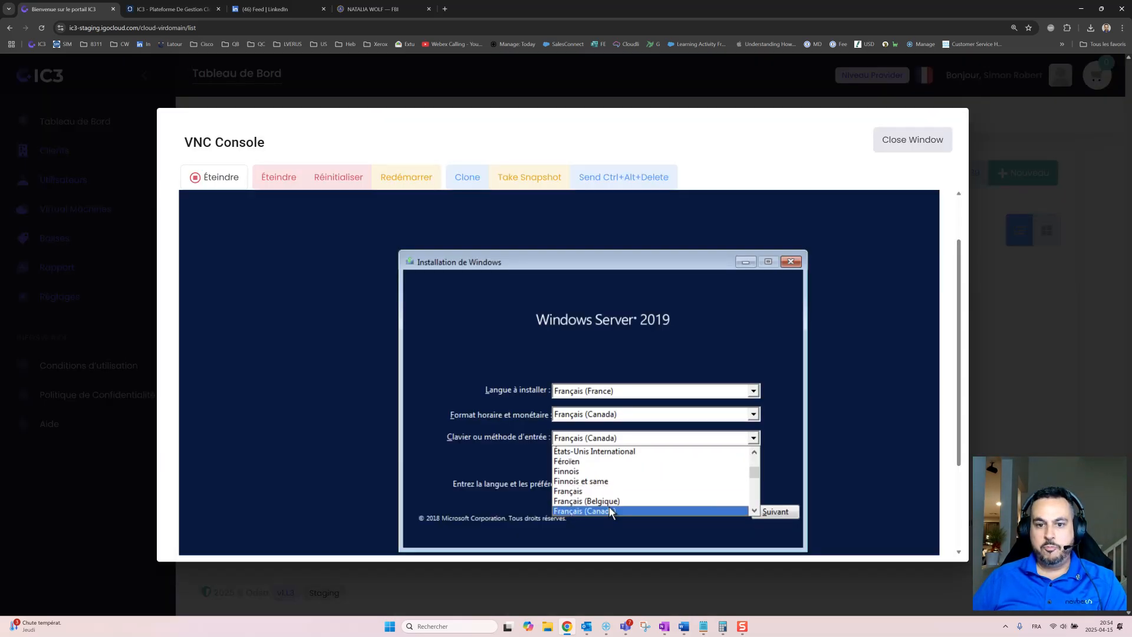
click(610, 510)
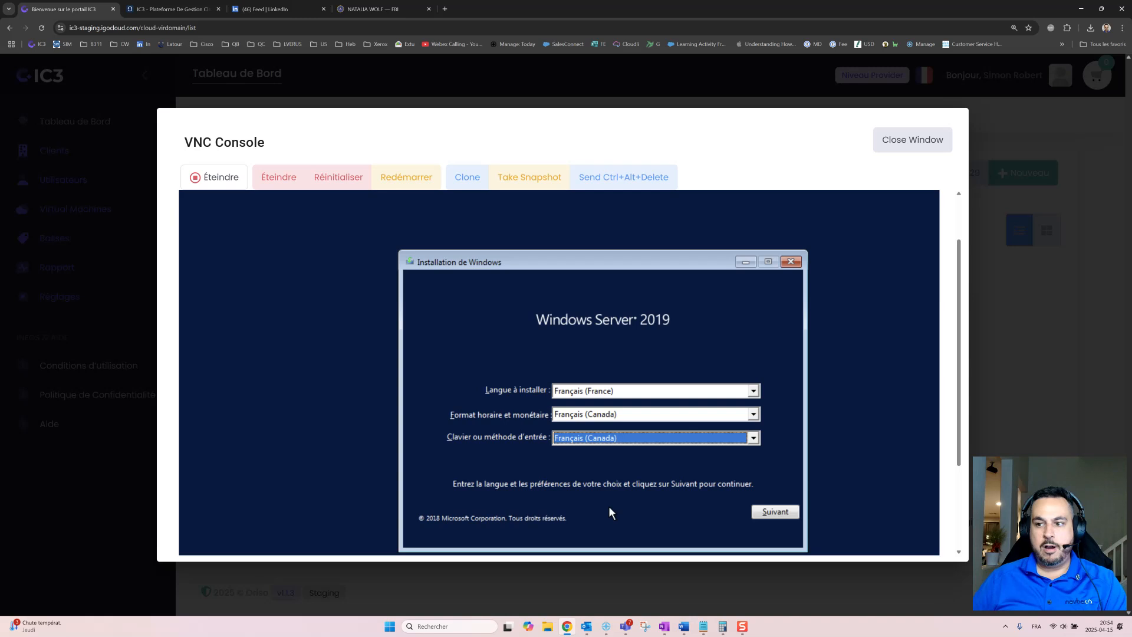
click(765, 511)
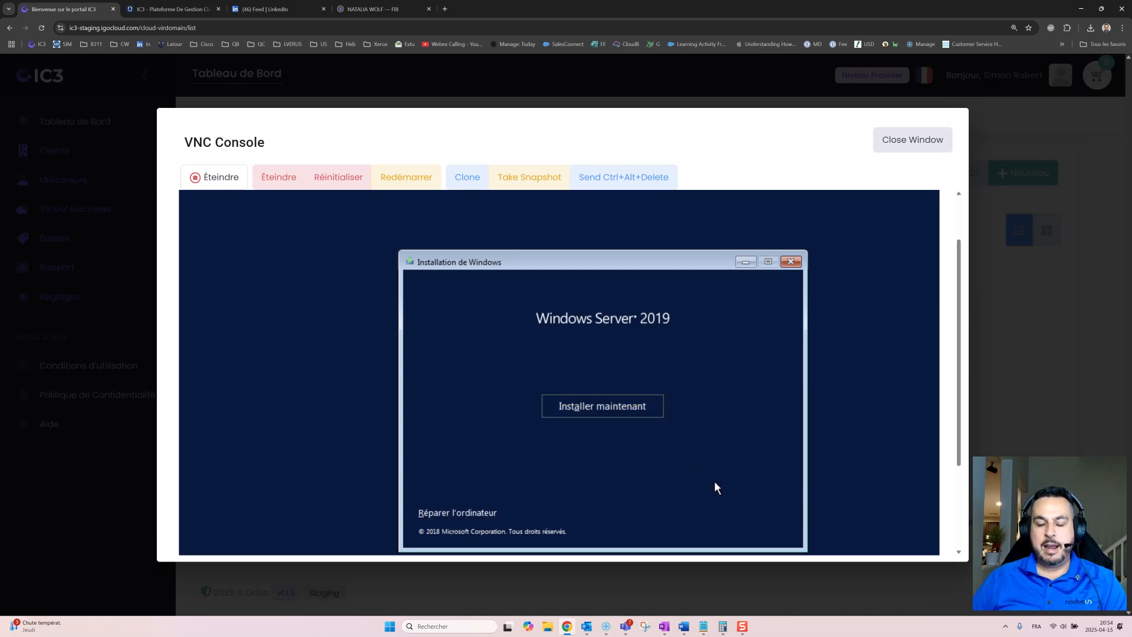
- Start the installation and choose Windows Server 2019 Datacenter (expérience de bureau) as the operating system
click(607, 407)
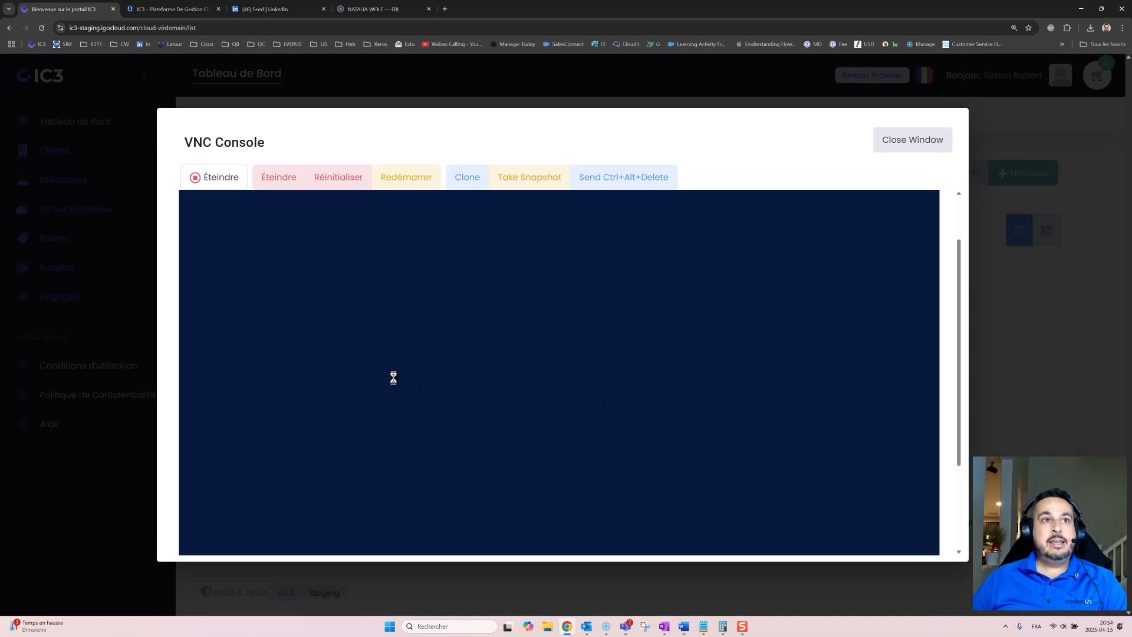
click(209, 6)
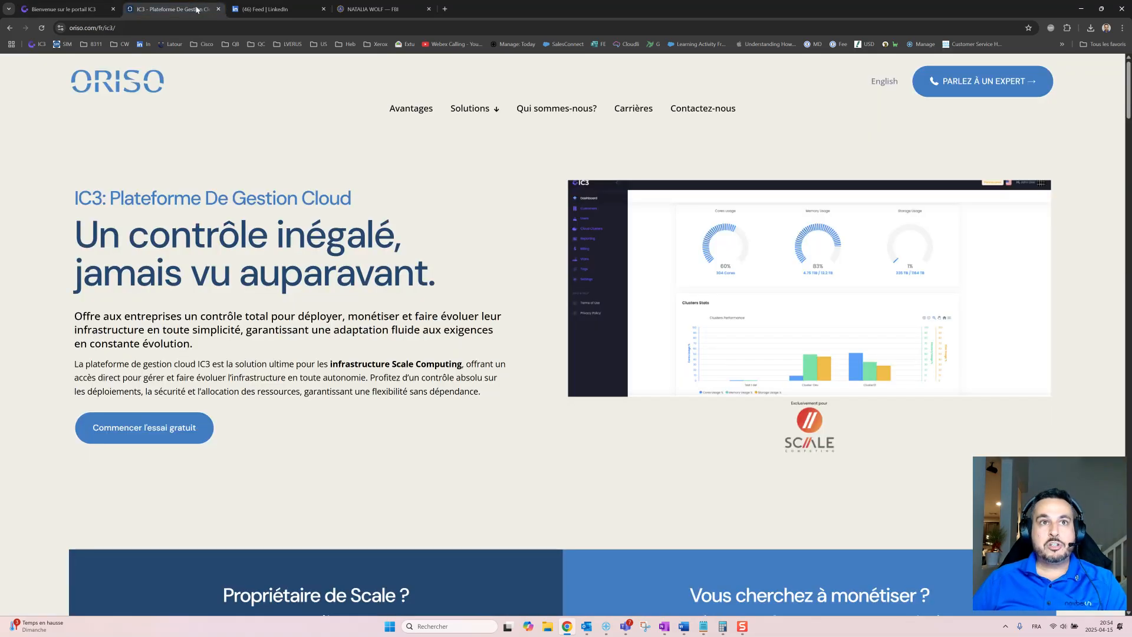
click(70, 8)
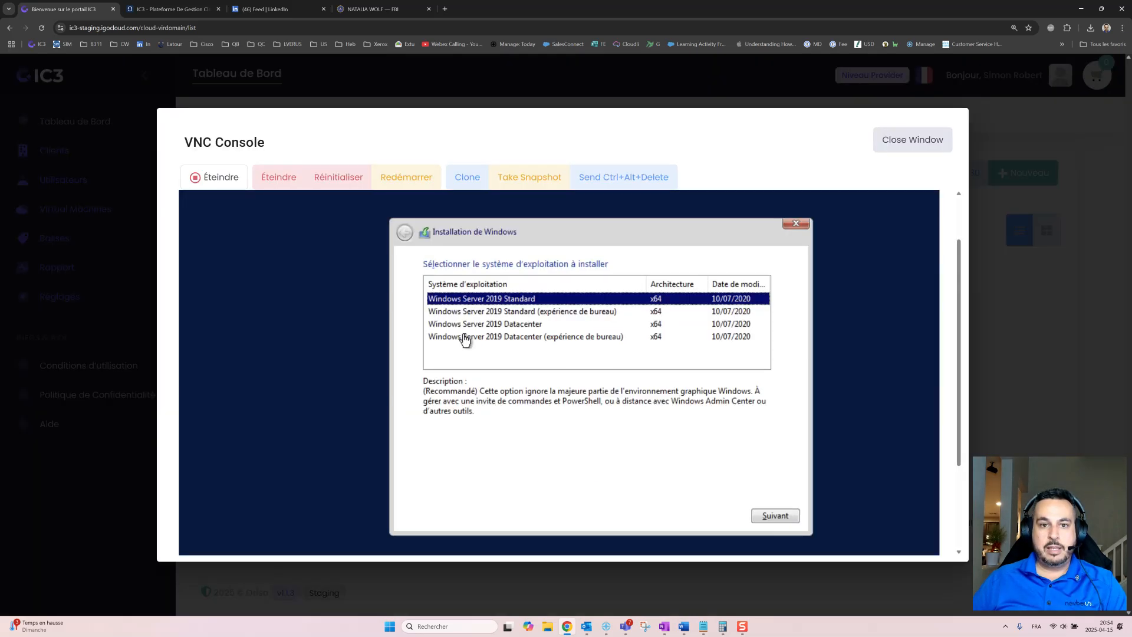
click(465, 338)
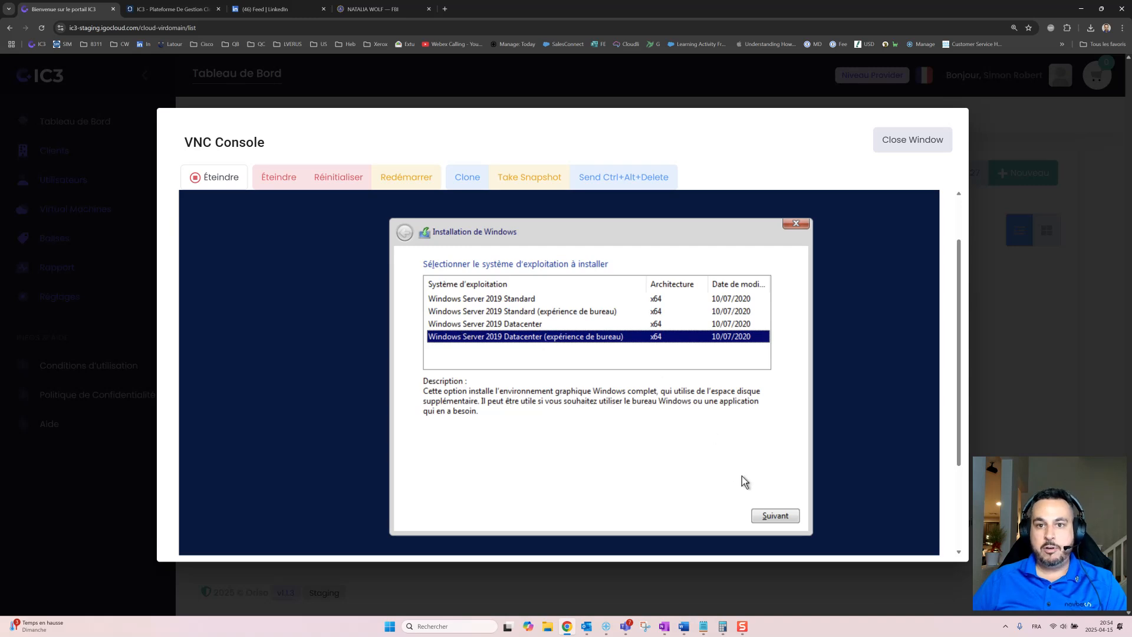
click(776, 515)
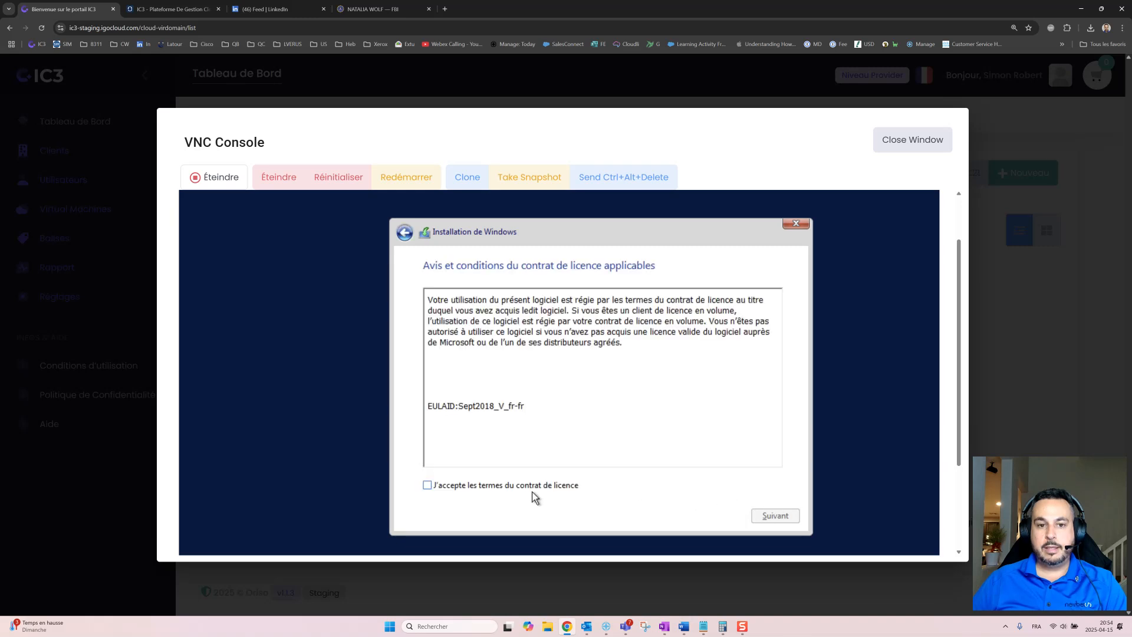
- Accept the licence terms and choose the custom Windows-only installation type
click(532, 489)
click(767, 515)
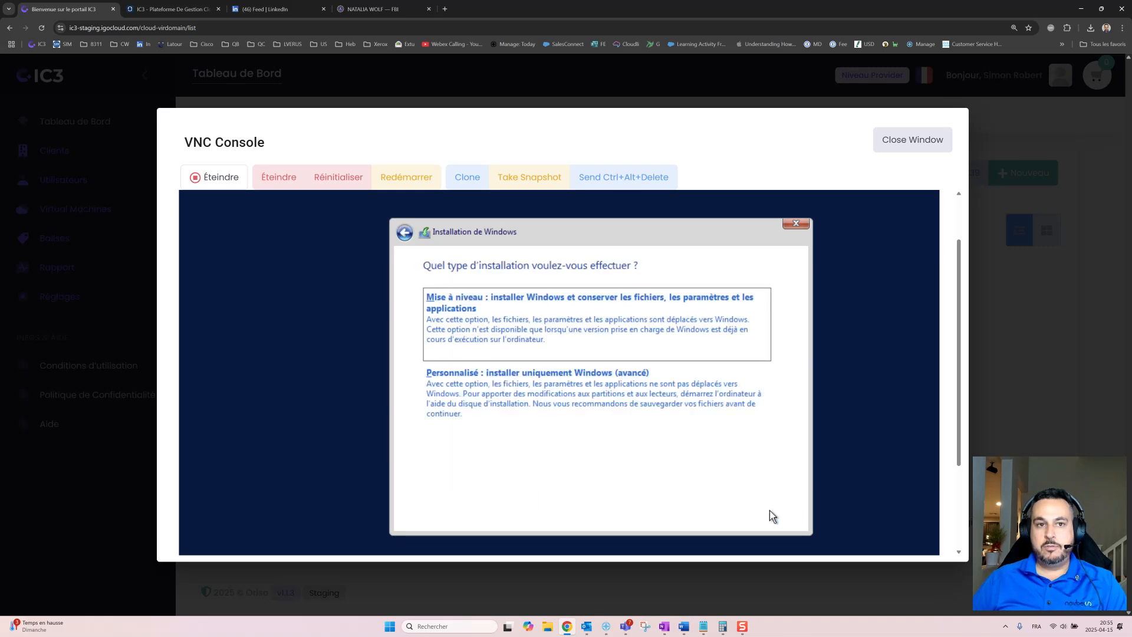
click(535, 376)
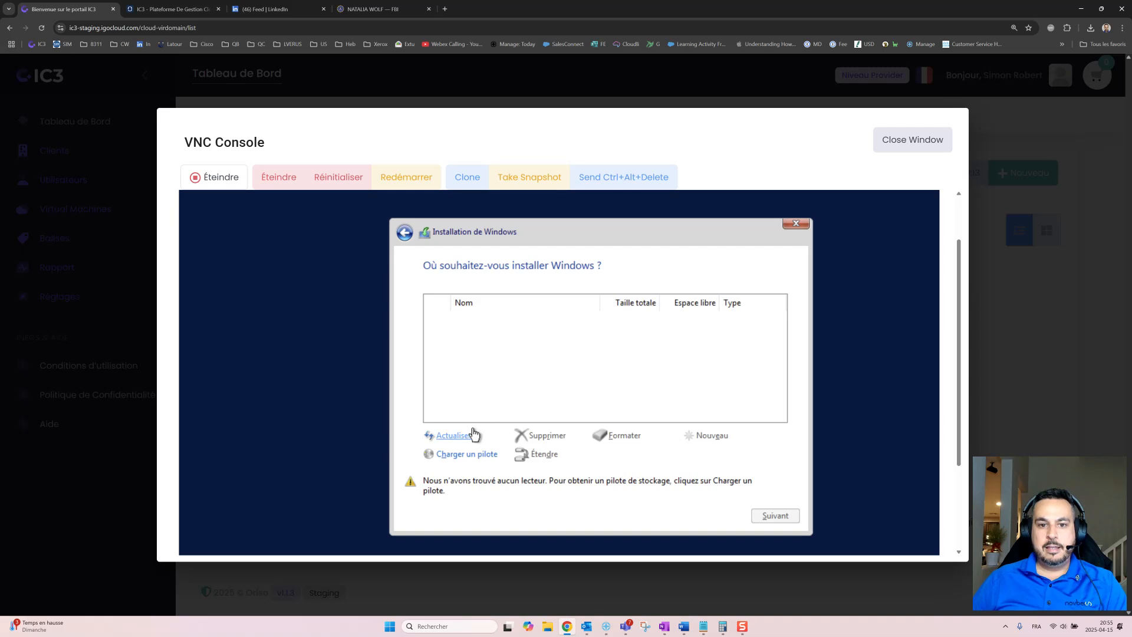
- Refresh the drive list and start installing Windows on the unallocated space of Lecteur 0
click(454, 441)
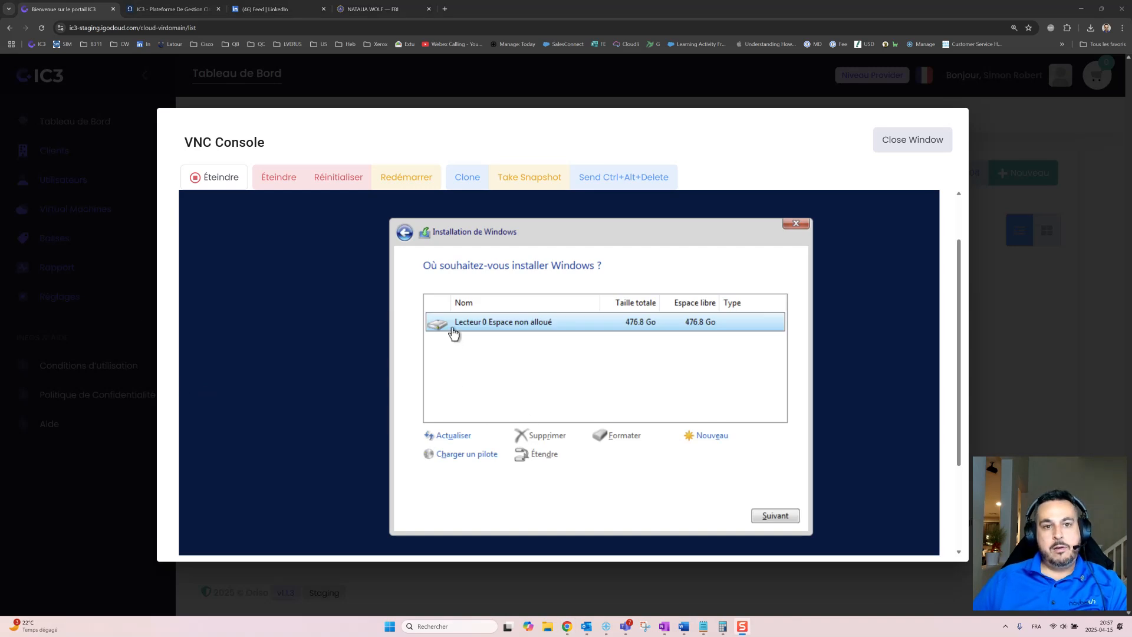
click(457, 323)
click(779, 522)
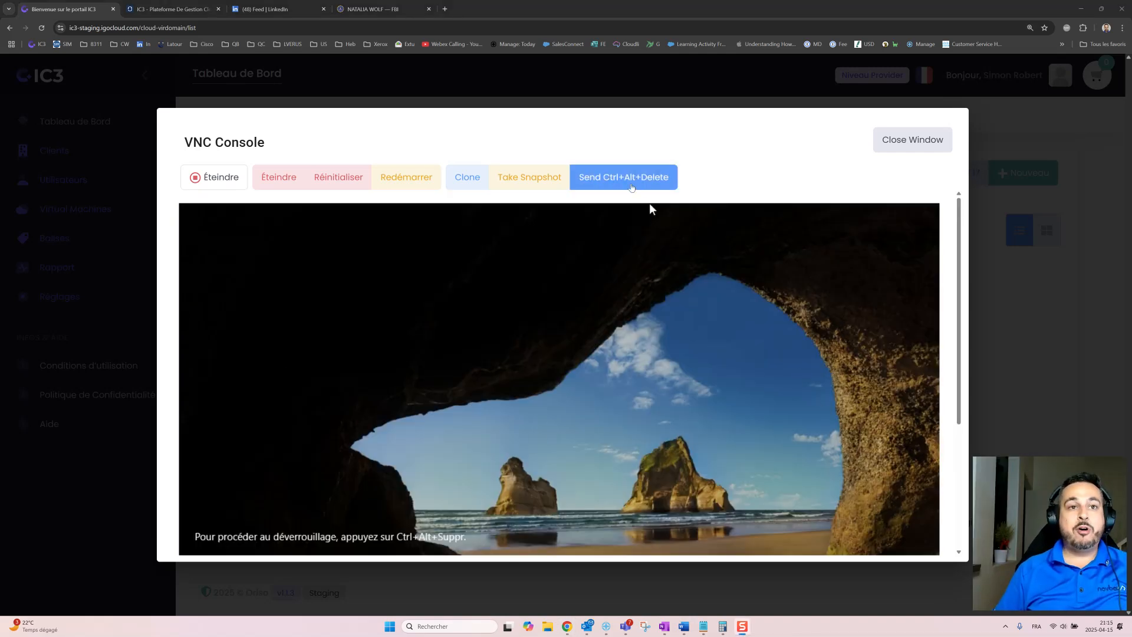
- Unlock the Windows Server console with Ctrl+Alt+Delete and sign in as Administrateur by entering the account password
click(623, 187)
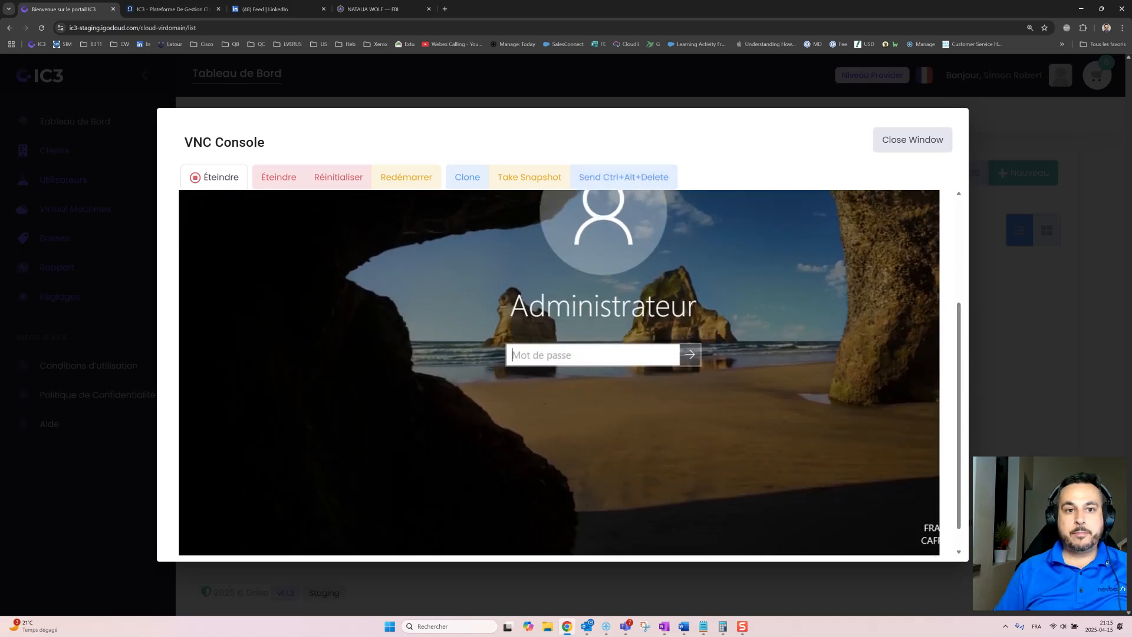
click(601, 348)
text(••••••••••)
key(Return)
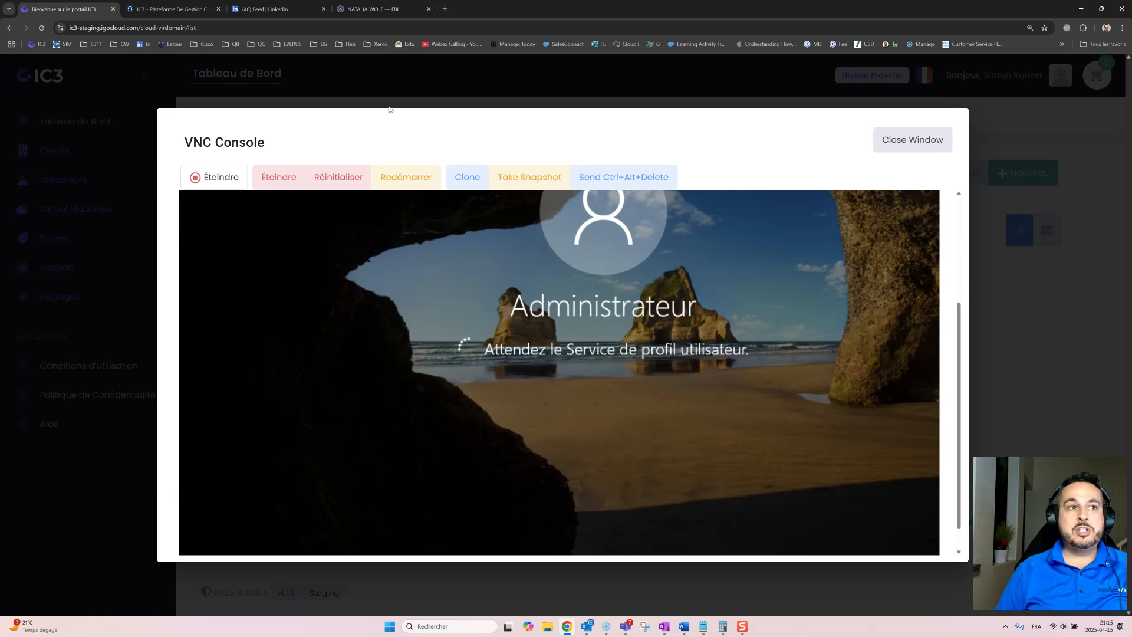
click(168, 8)
click(43, 4)
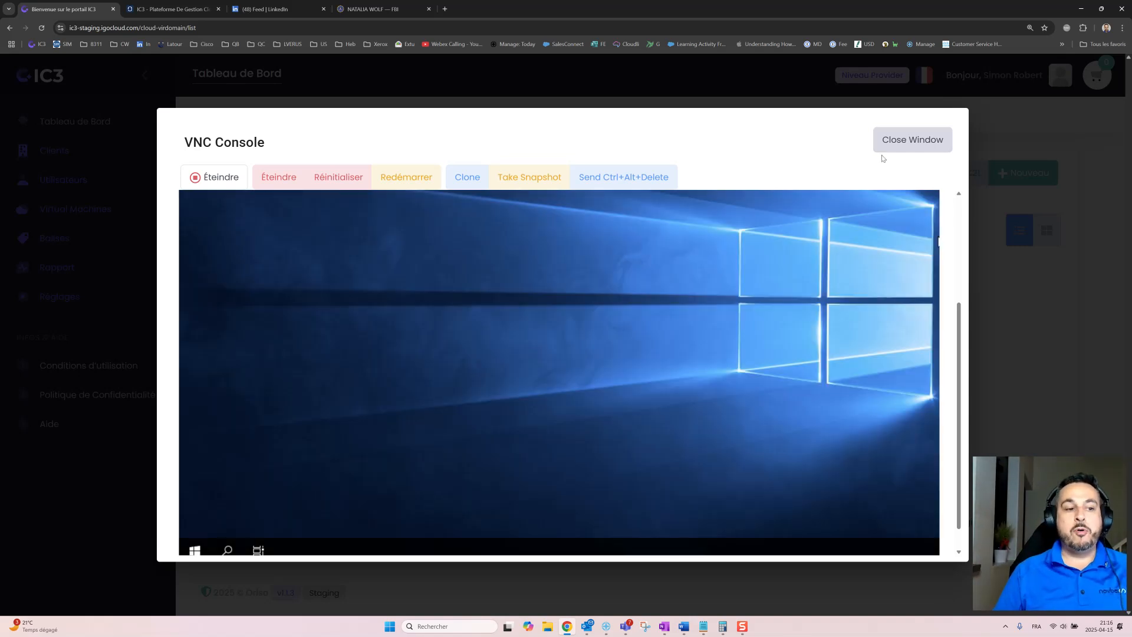
- Dismiss the Windows Admin Center message in Gestionnaire de serveur and close the VNC console
drag(959, 383, 959, 484)
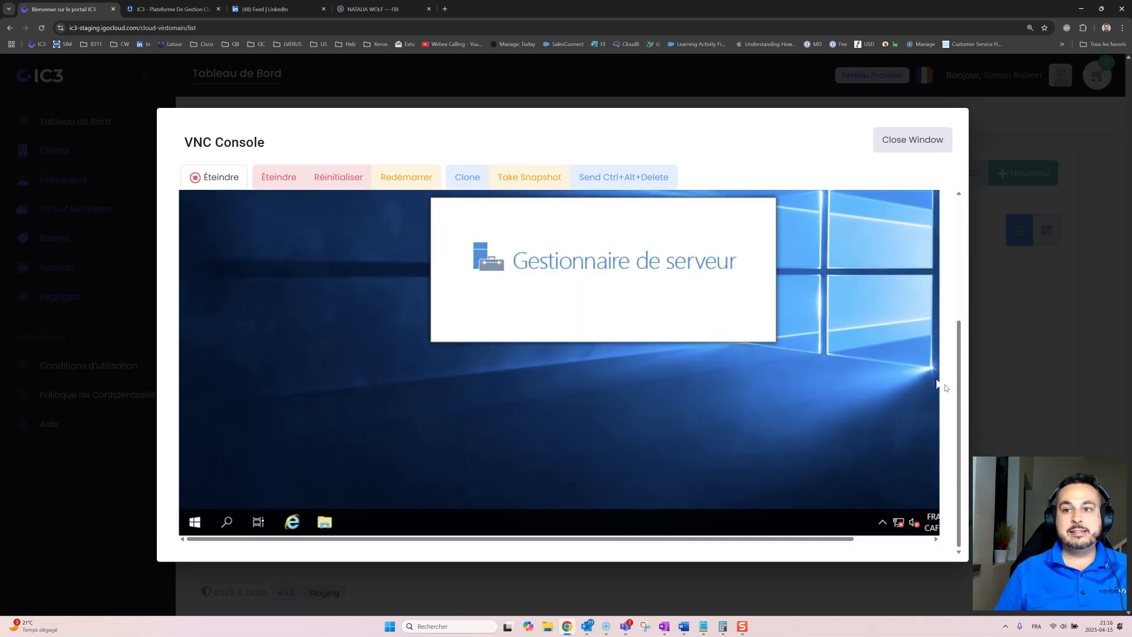
drag(964, 392, 963, 338)
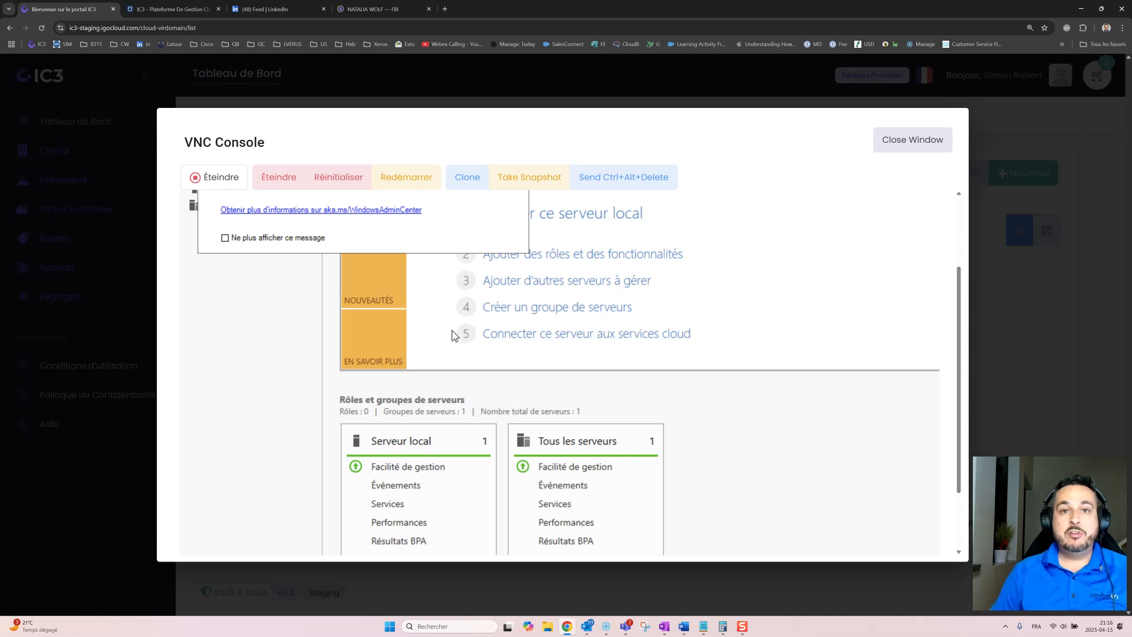
scroll(960, 225, up, 1)
scroll(960, 225, up, 3)
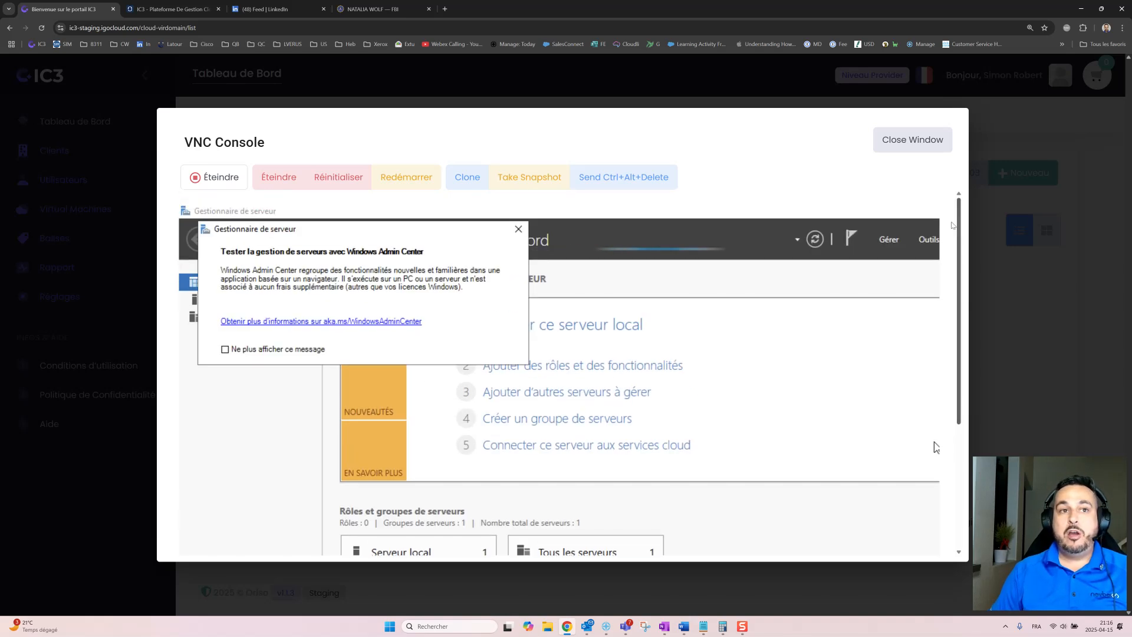
click(519, 182)
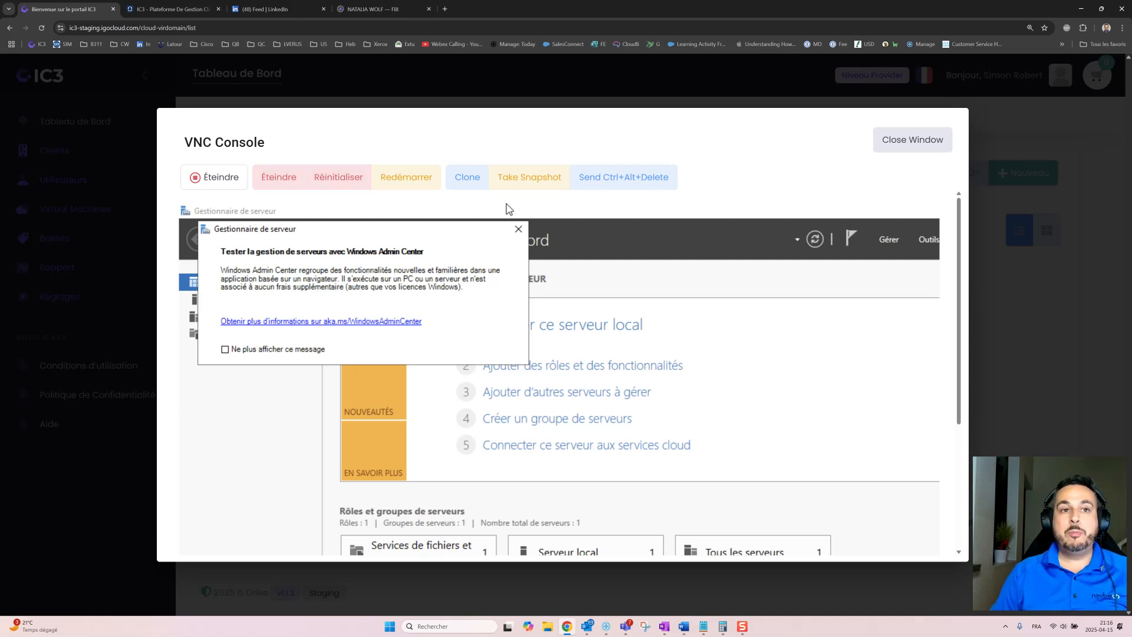
click(512, 230)
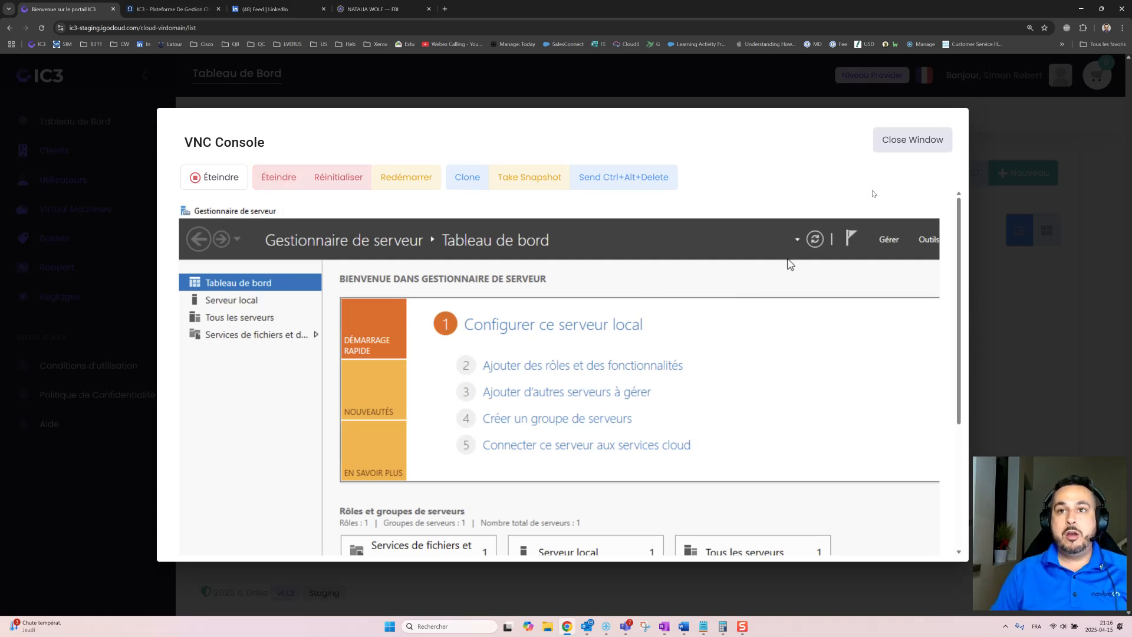
click(910, 144)
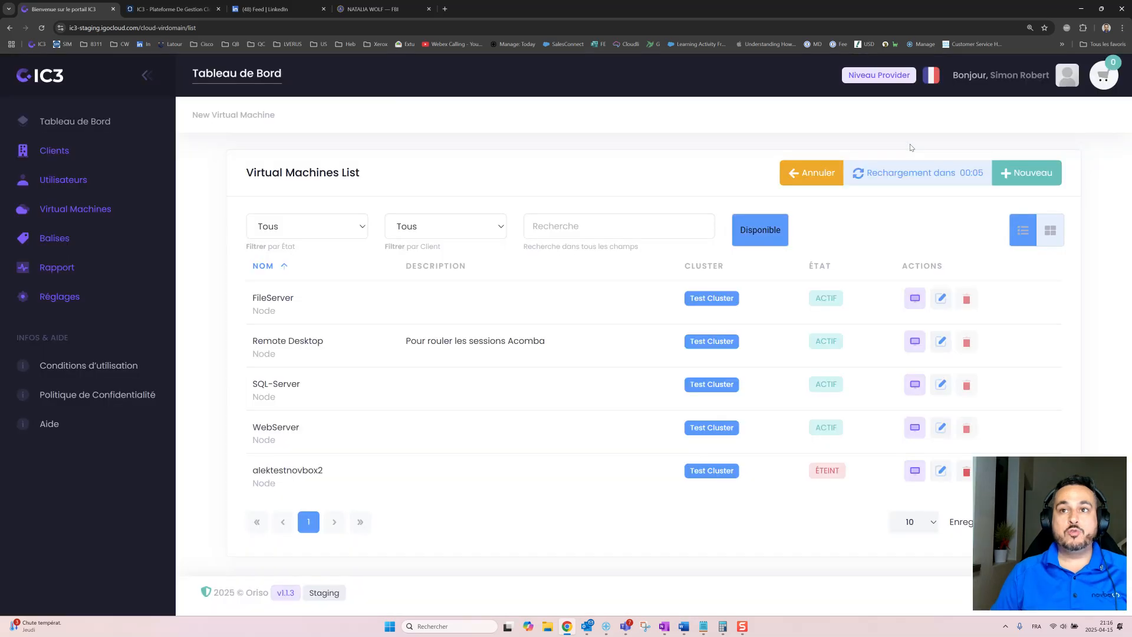
- Check the Remote Desktop entry in the virtual machines list, then examine the dashboard's resource usage, pinned machine cards and account activities
drag(252, 341, 576, 338)
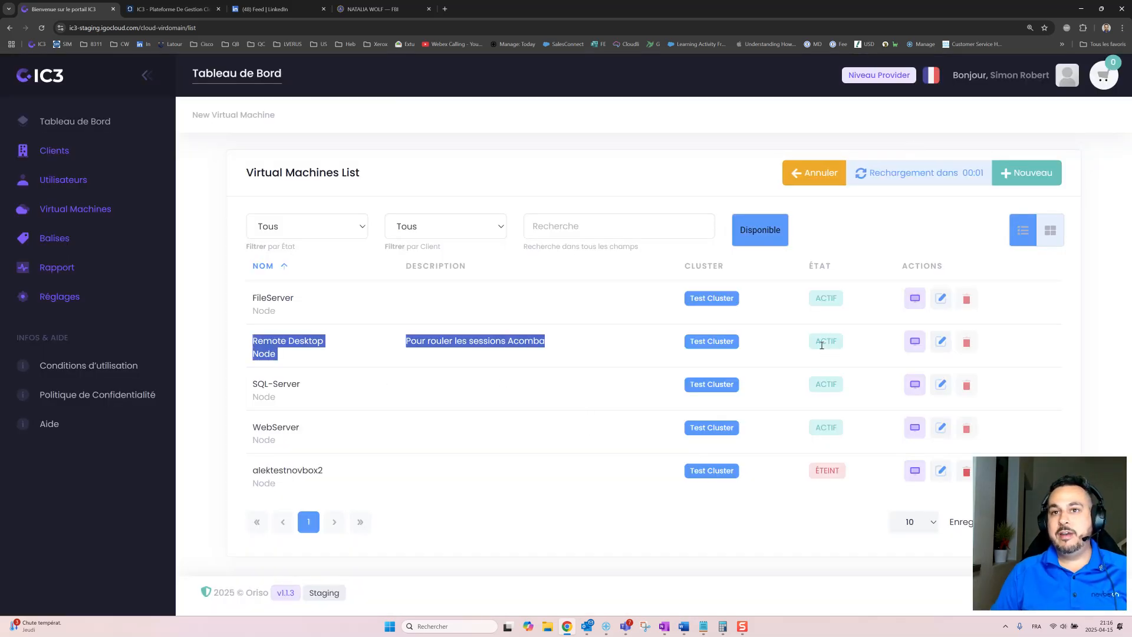
click(80, 128)
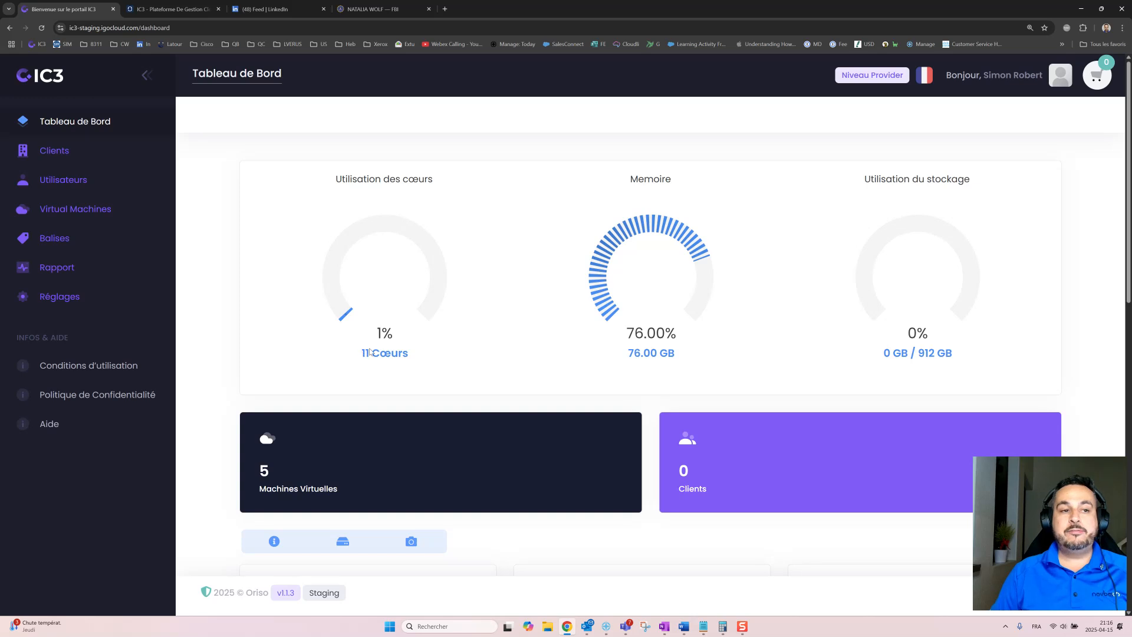
scroll(632, 334, down, 1)
scroll(632, 334, up, 1)
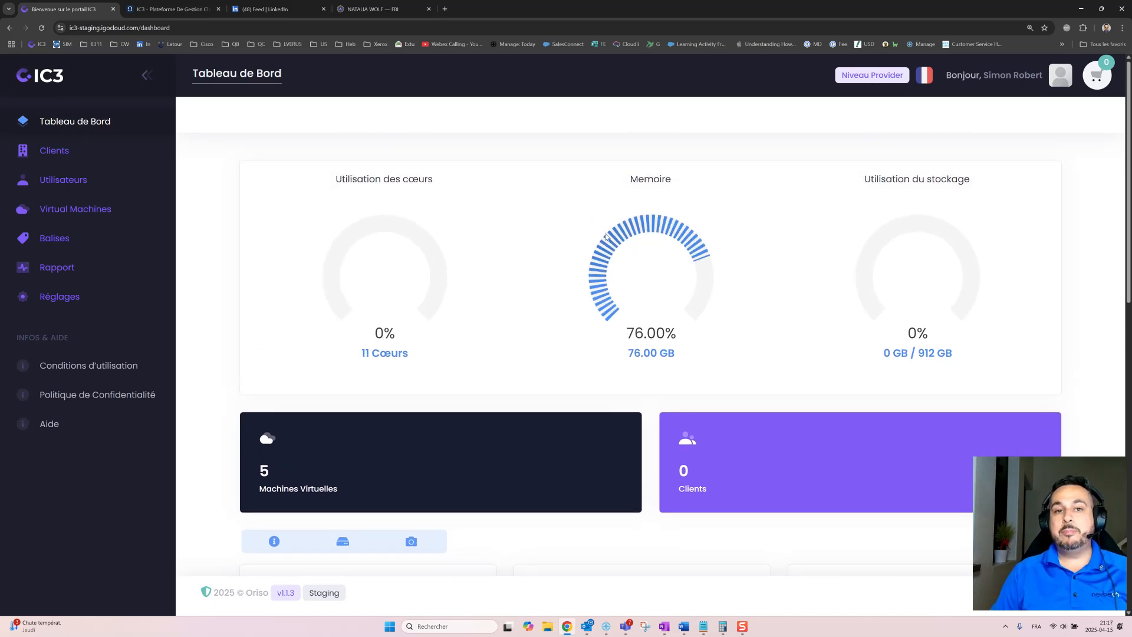
scroll(415, 281, down, 6)
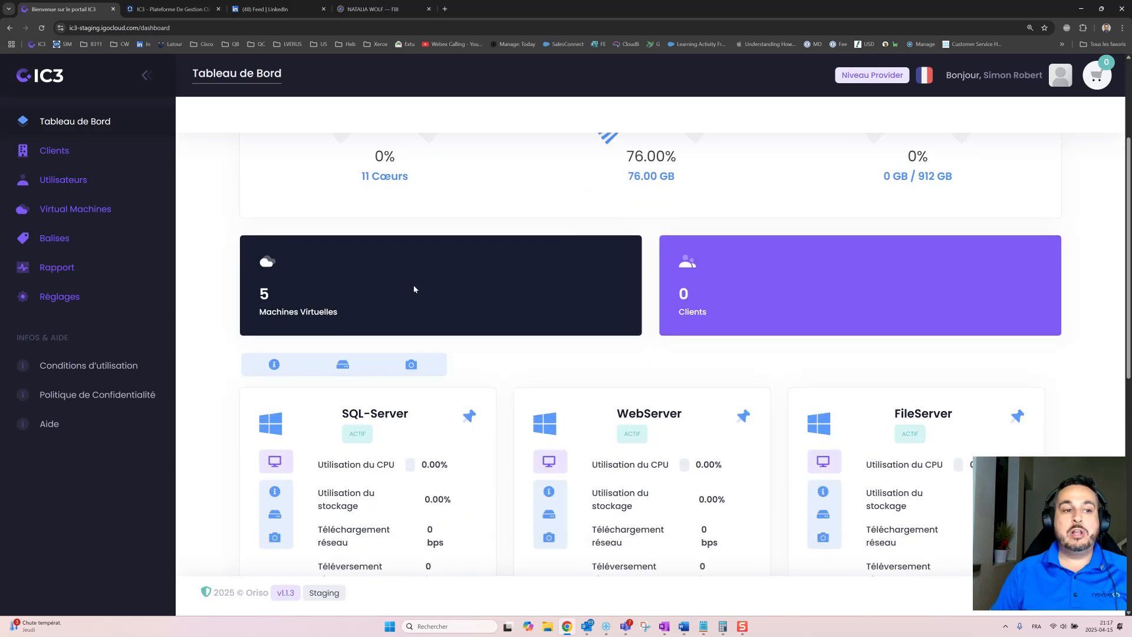
scroll(395, 288, down, 3)
scroll(390, 336, up, 4)
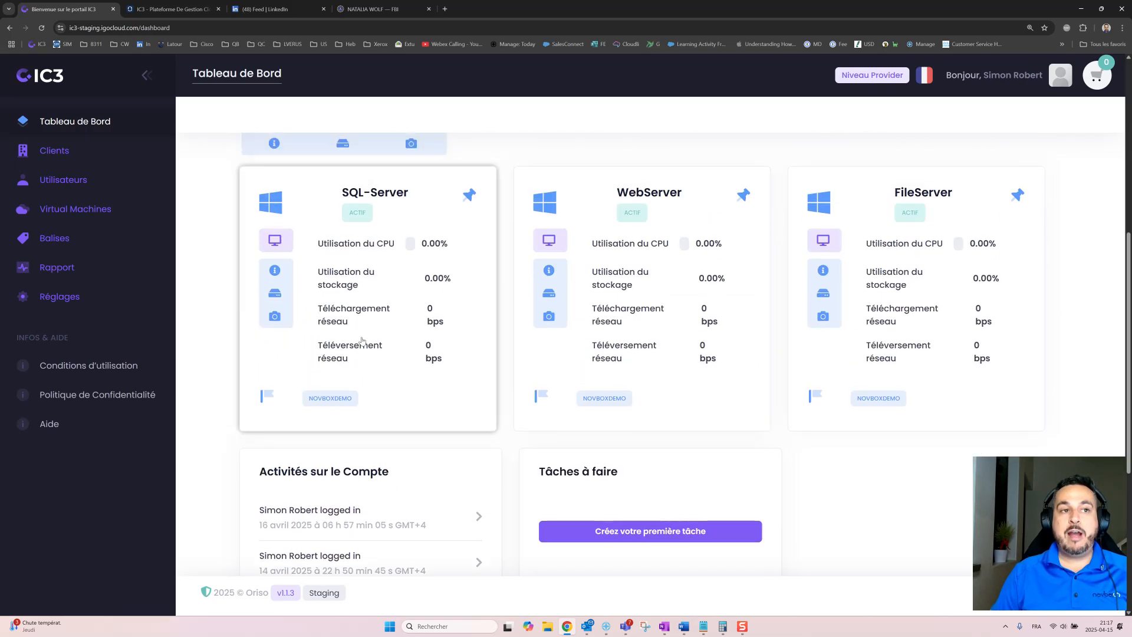
scroll(391, 336, down, 2)
scroll(596, 379, down, 2)
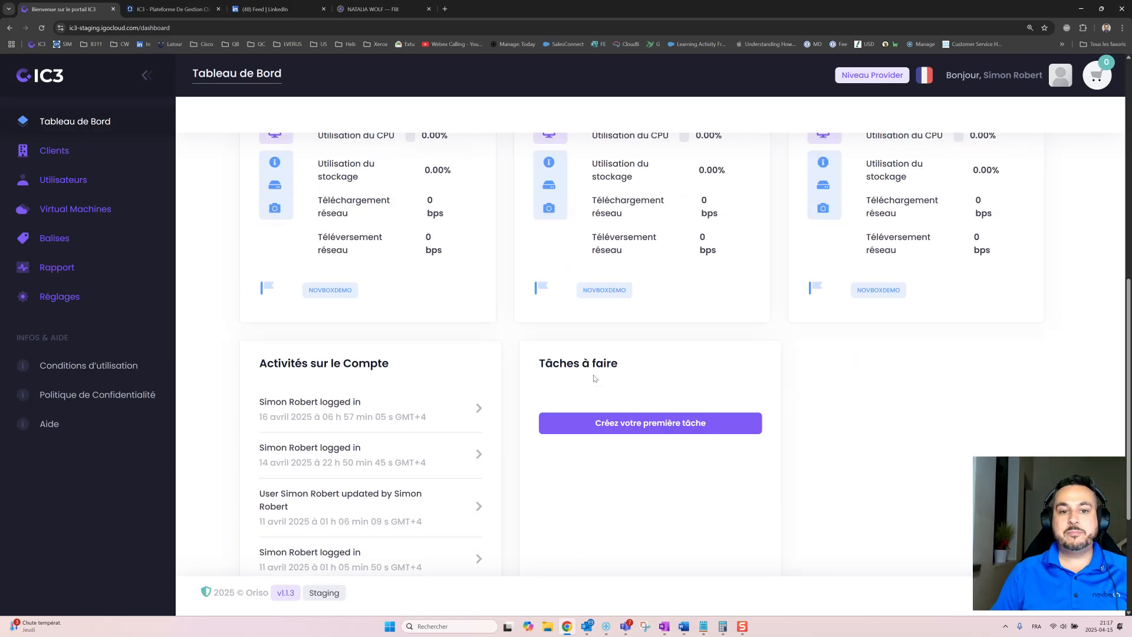
- Open the Remote Desktop virtual machine for editing, review its storage and network devices, and attach it to the dashboard
click(88, 210)
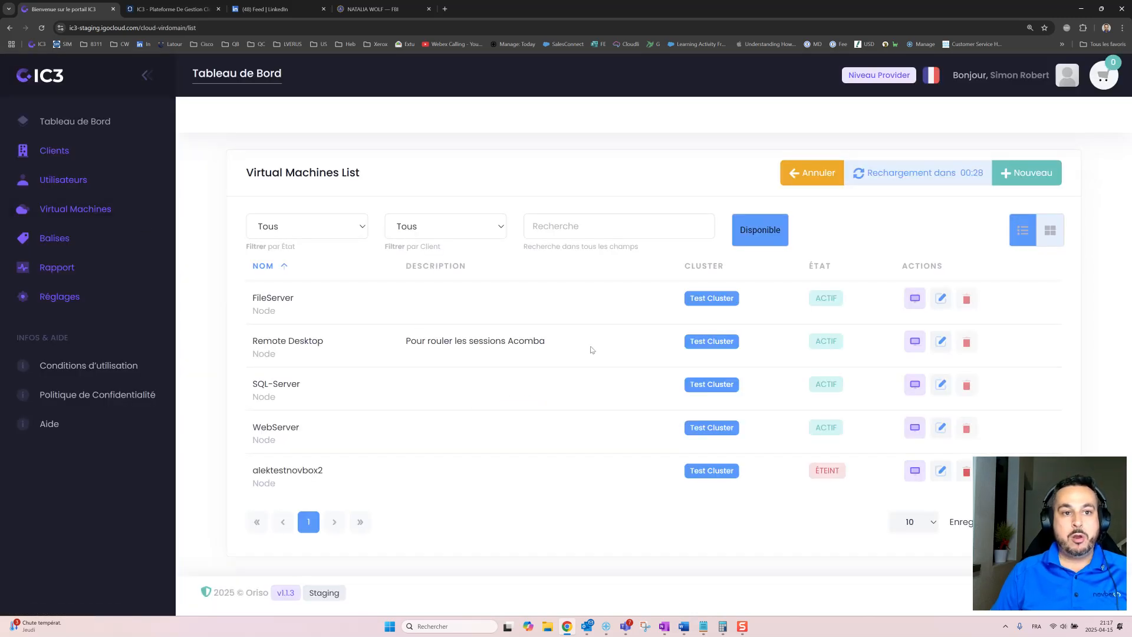
click(941, 342)
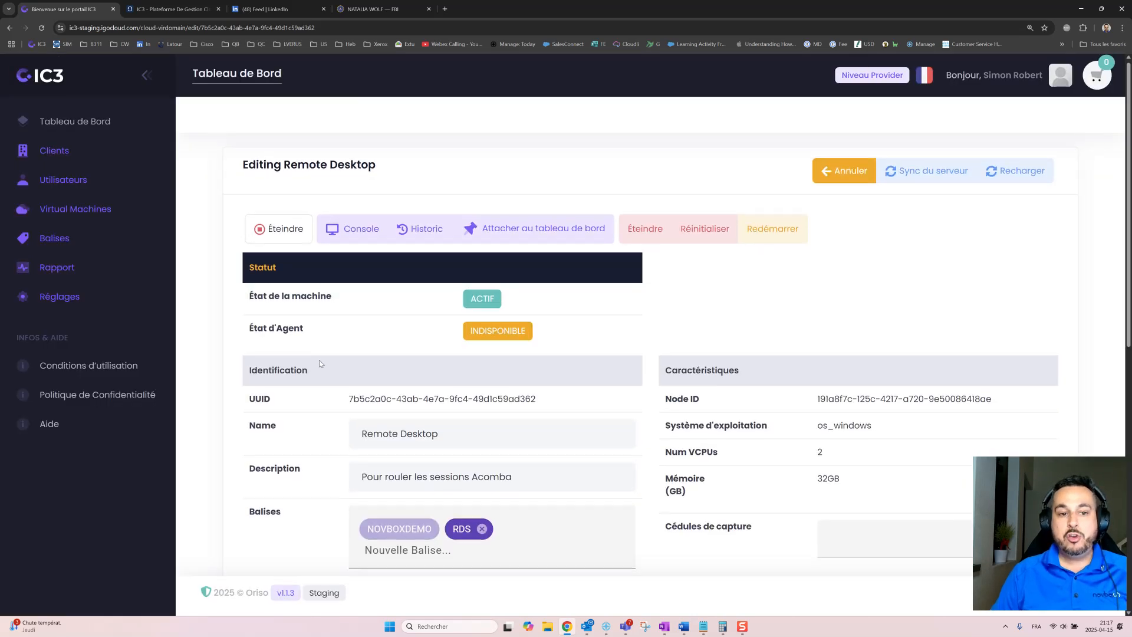
scroll(463, 343, down, 4)
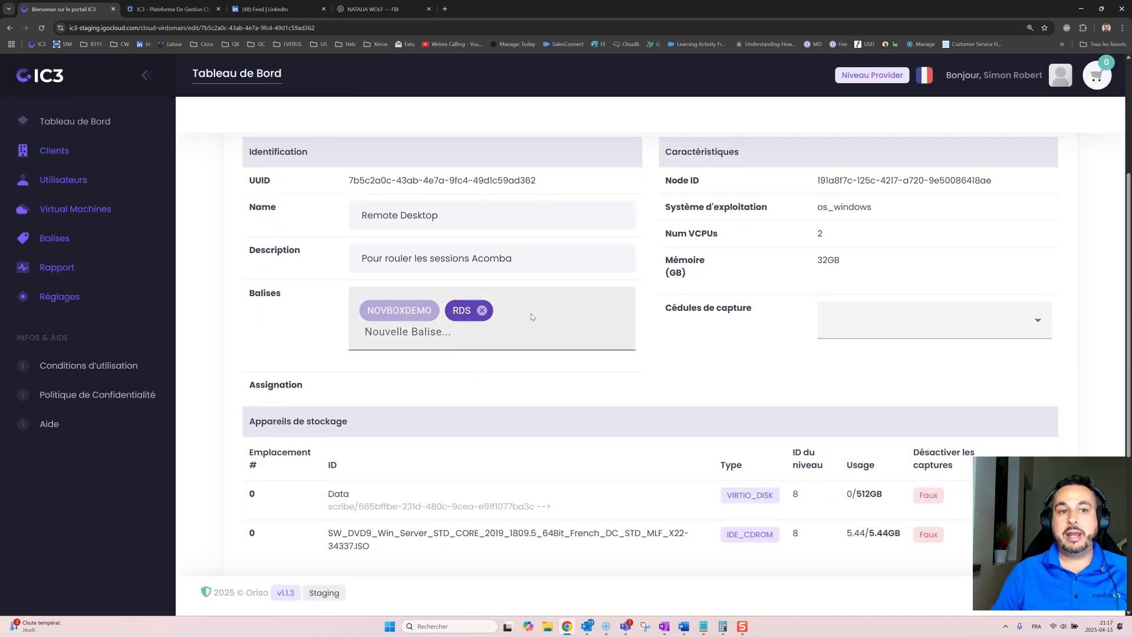
scroll(531, 313, down, 3)
scroll(531, 321, up, 2)
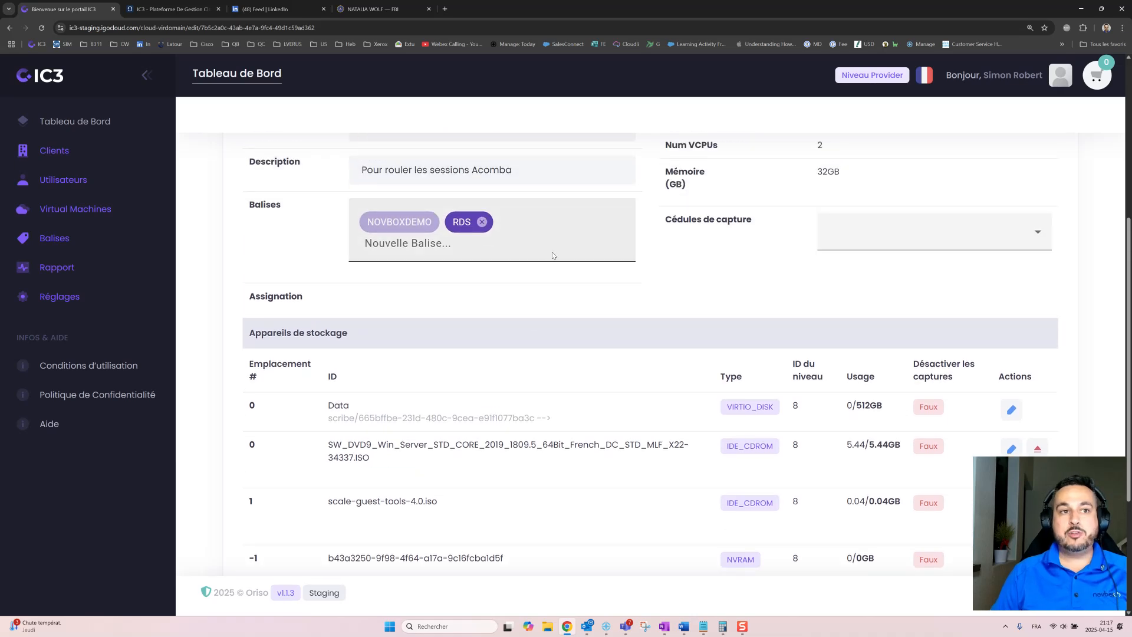
scroll(552, 254, down, 4)
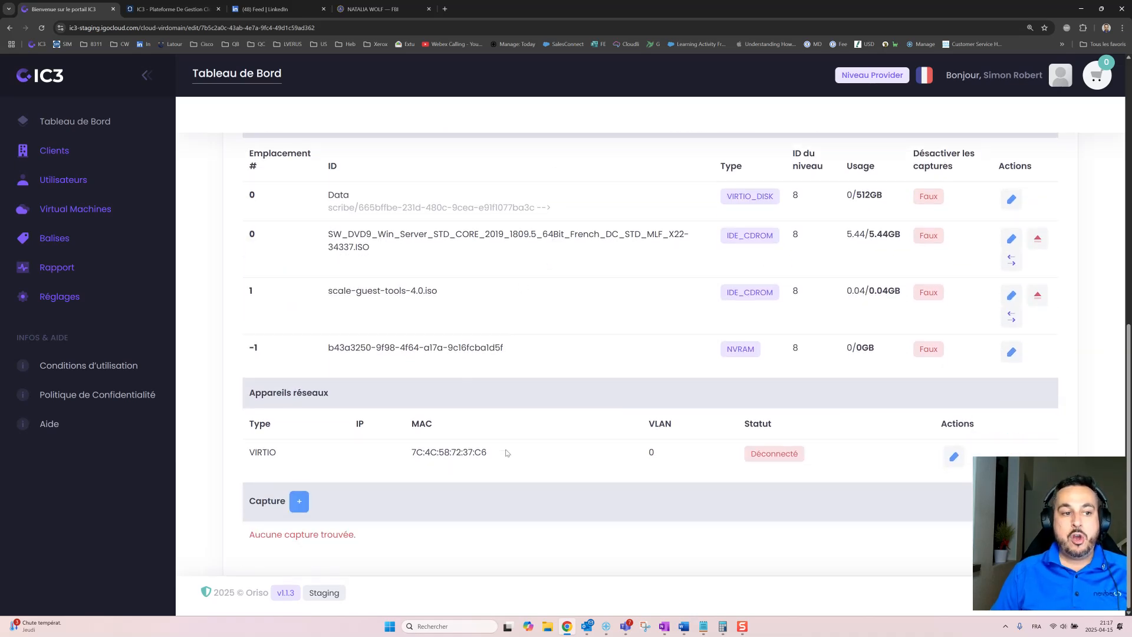
scroll(506, 453, up, 10)
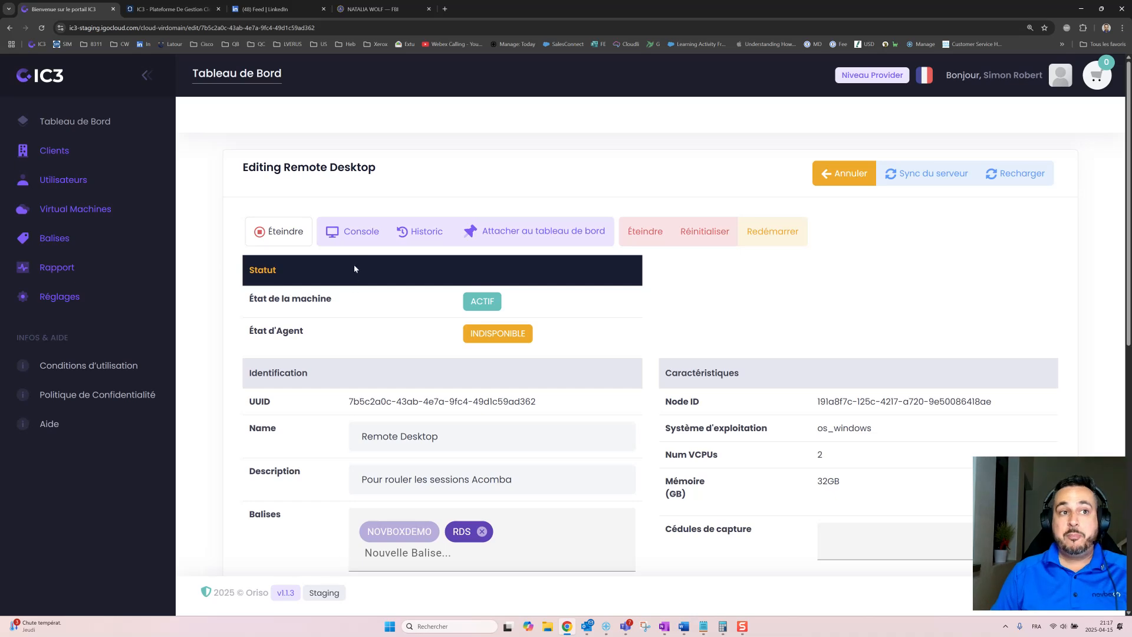
click(518, 236)
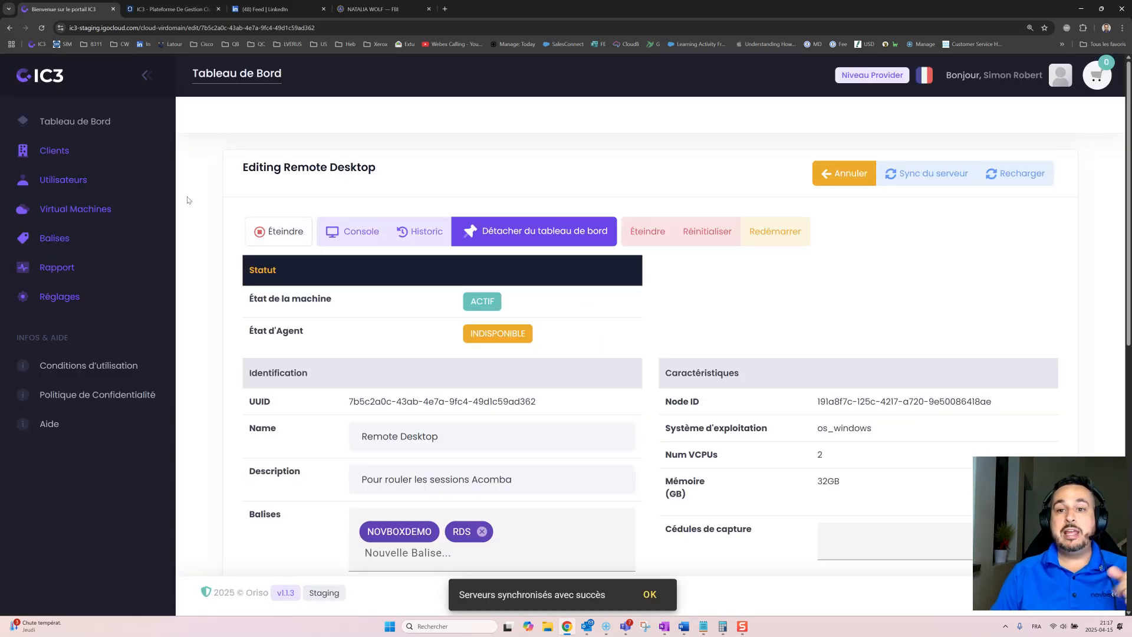
- Return to the dashboard and examine the Remote Desktop card, the account activities and the overall resource usage
click(69, 122)
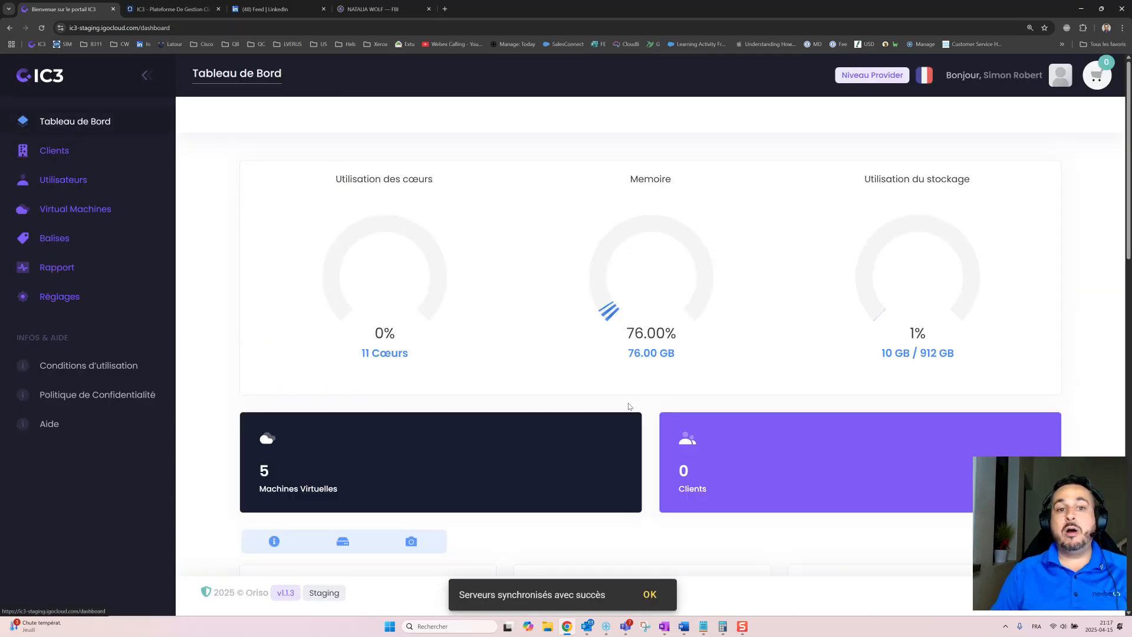
scroll(746, 306, down, 10)
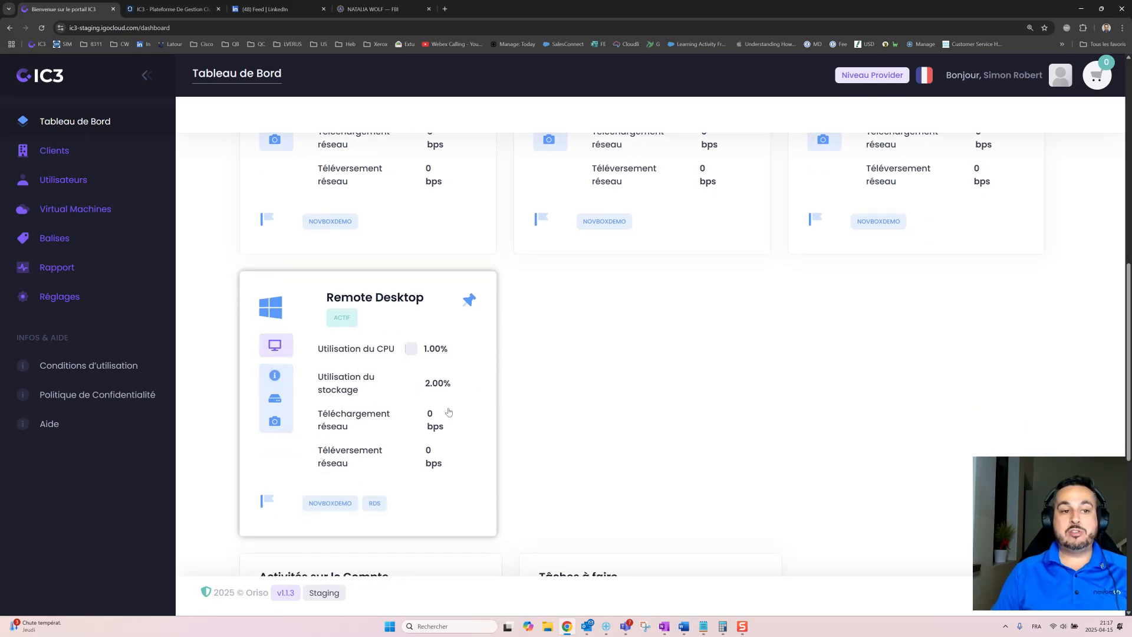
scroll(503, 409, down, 4)
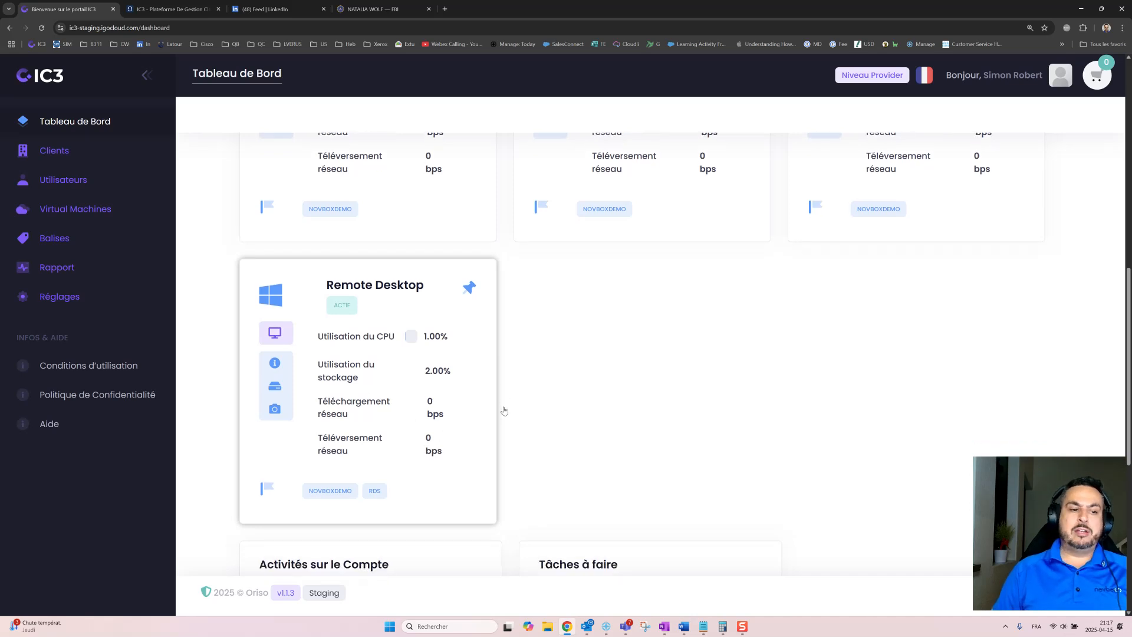
scroll(501, 380, down, 3)
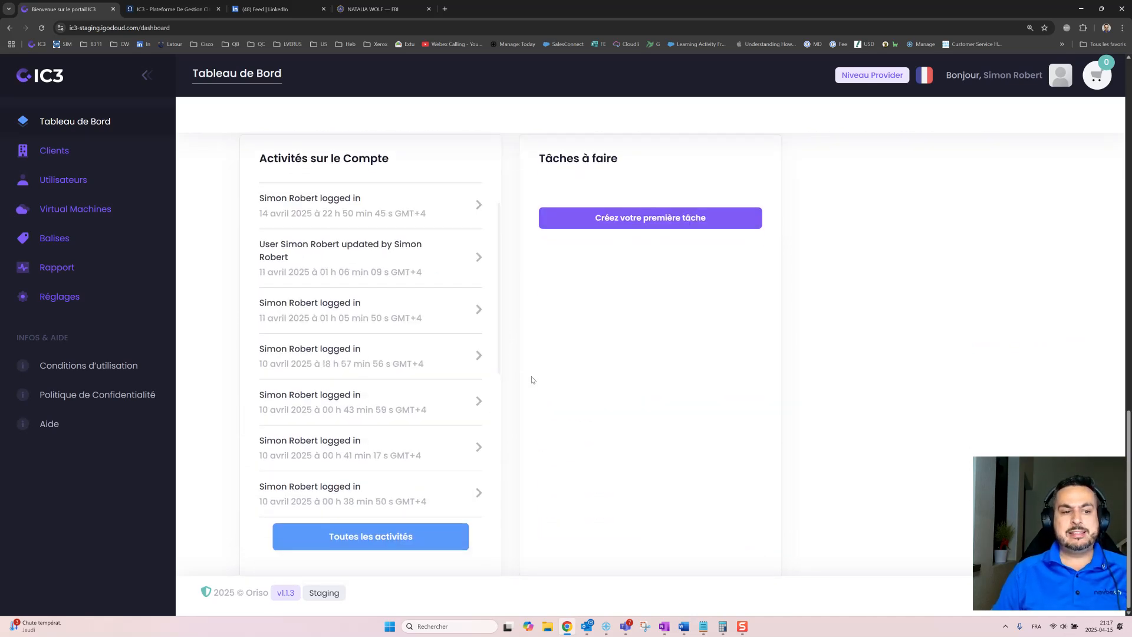
scroll(513, 399, up, 1)
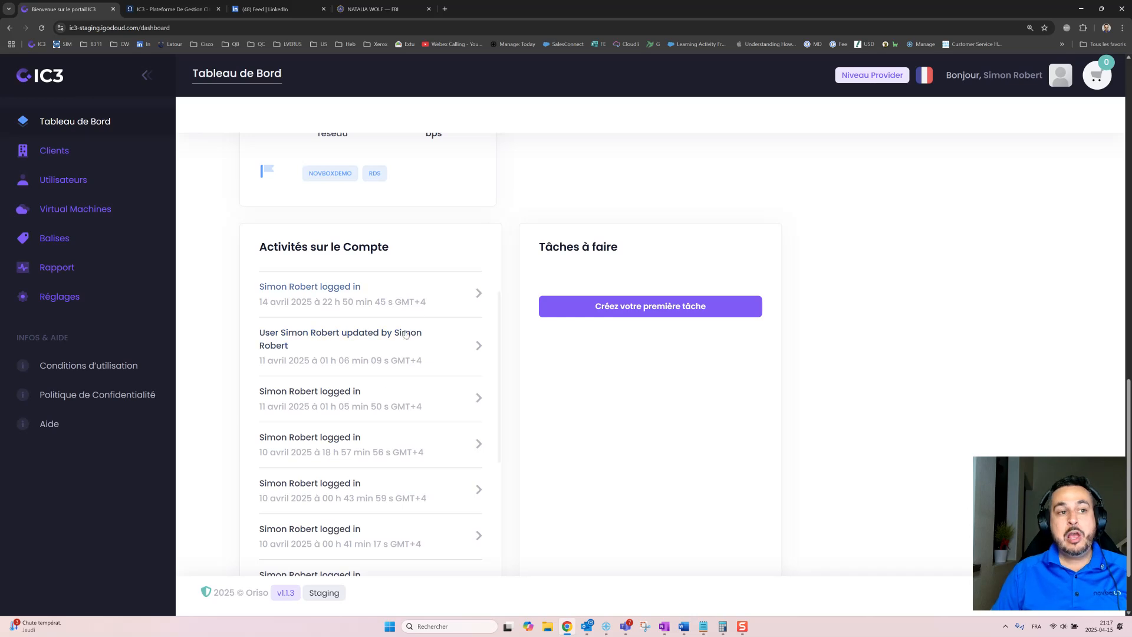
scroll(342, 436, up, 5)
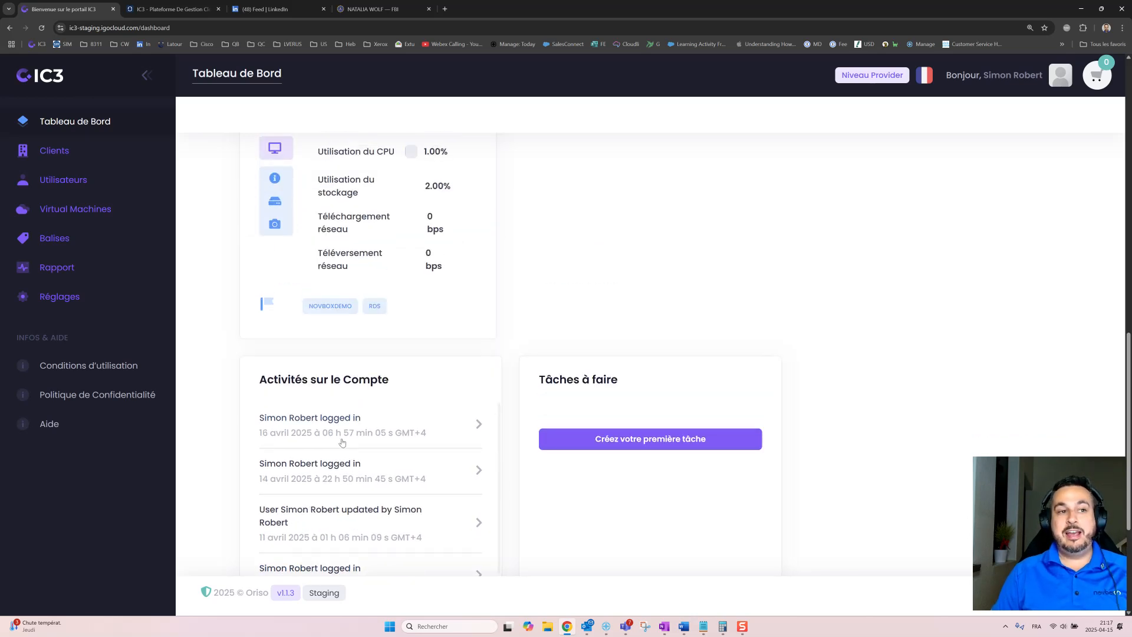
scroll(384, 416, up, 12)
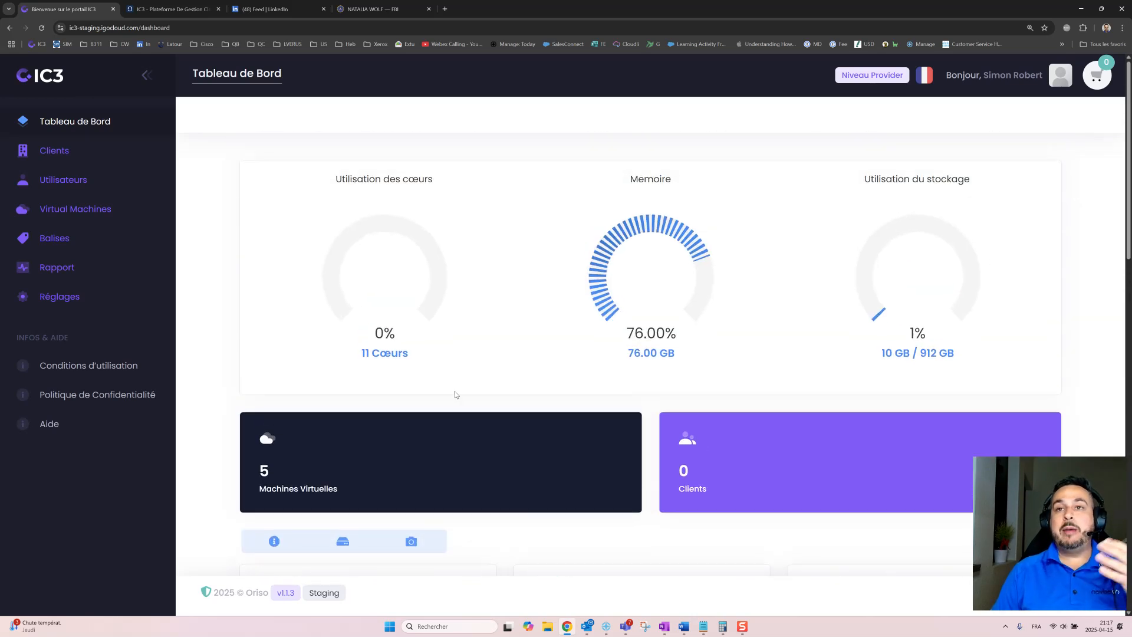